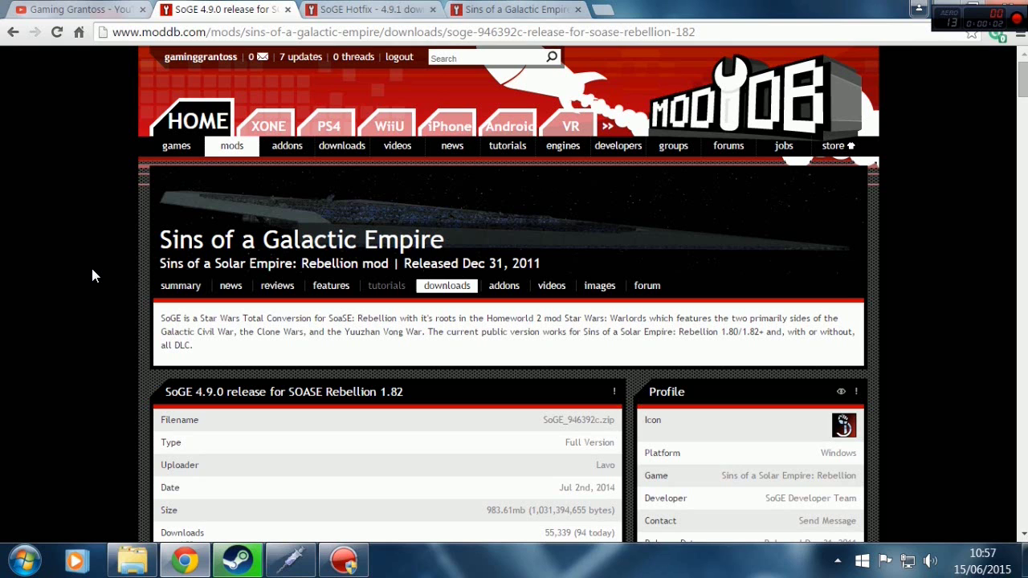
- Look over the SoGE Hotfix 4.9.1 download page
scroll(498, 265, "down", 3)
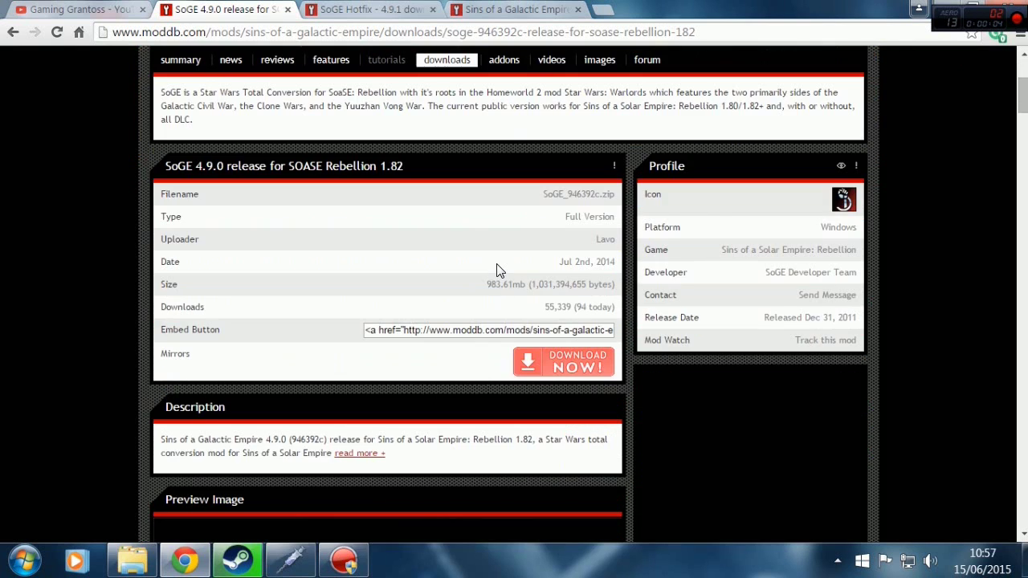
scroll(450, 350, "up", 3)
left_click(363, 10)
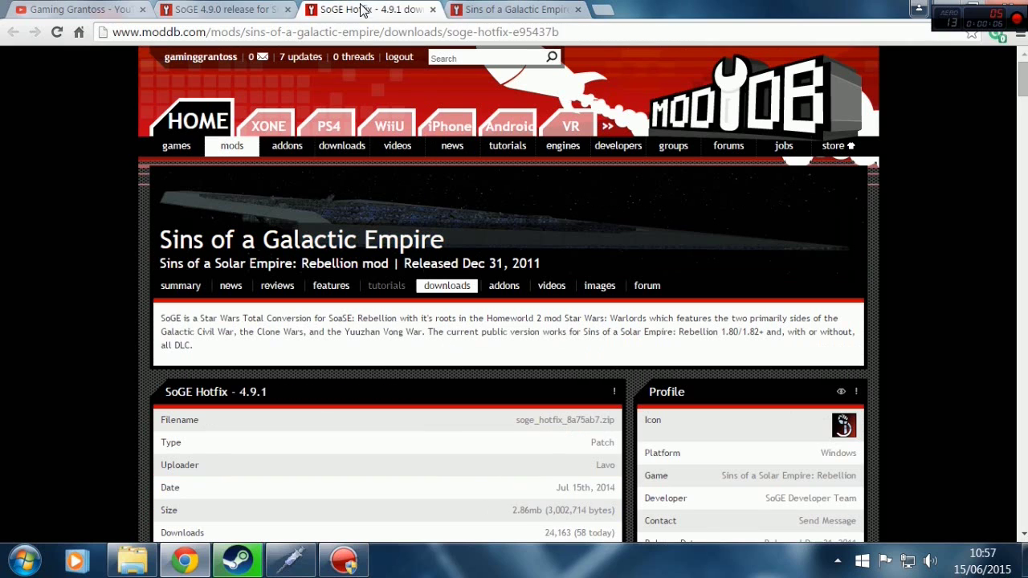
scroll(494, 482, "down", 3)
scroll(493, 422, "up", 3)
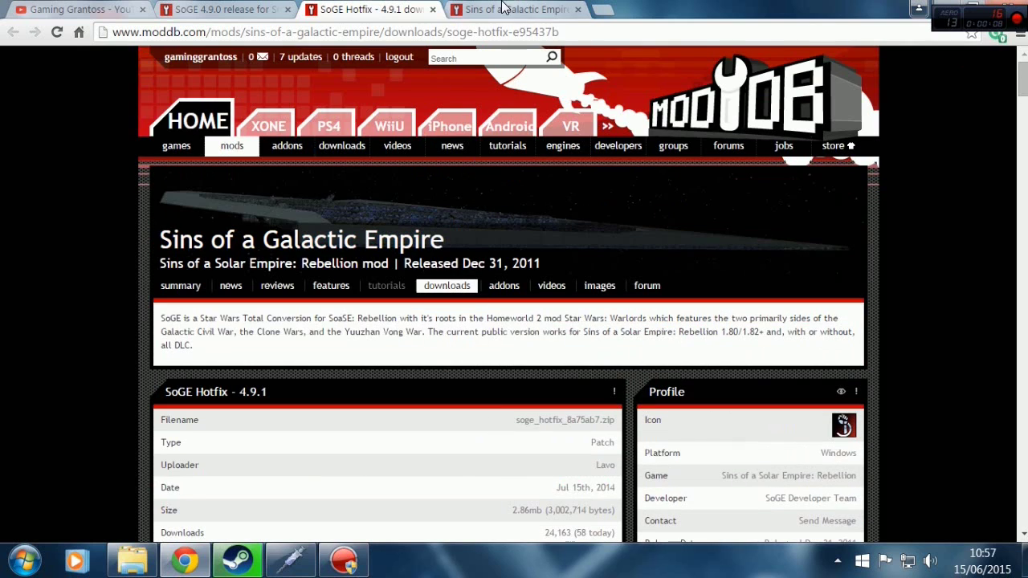
- Check the Addons Pack page, go back to the SoGE 4.9.0 release page, then bring up Rebellion in Steam
left_click(503, 8)
scroll(479, 384, "down", 1)
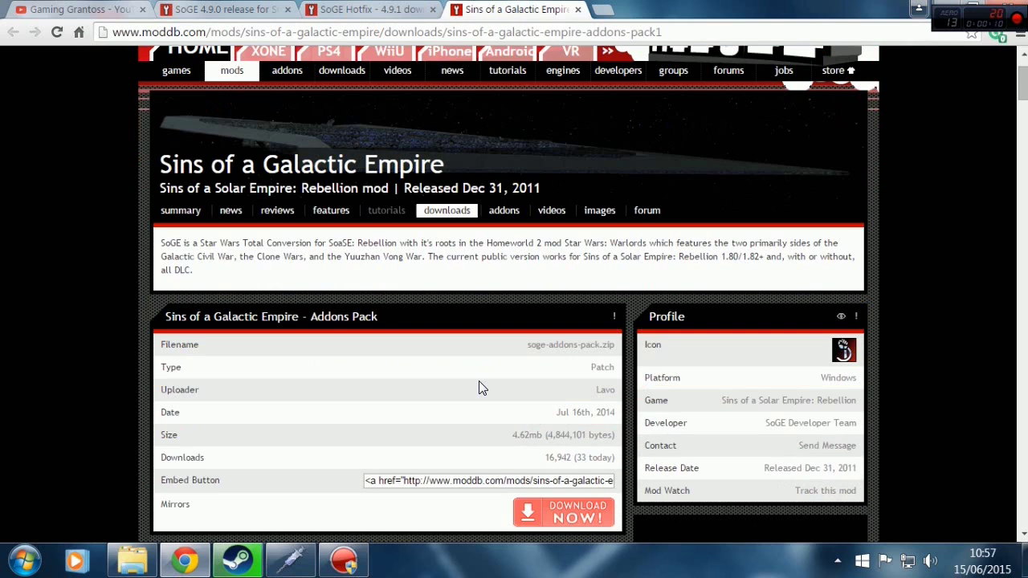
left_click(233, 9)
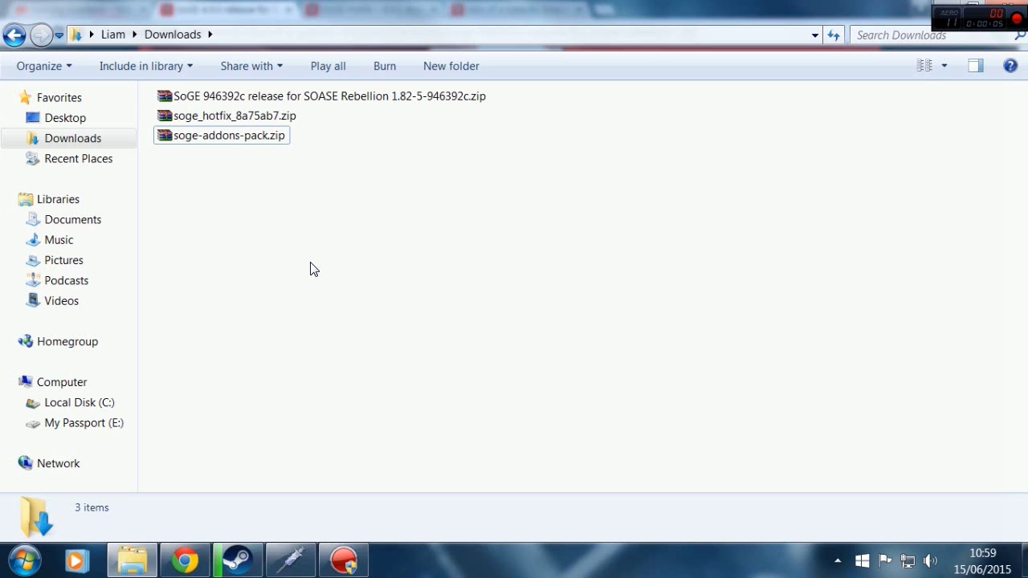
left_click(230, 560)
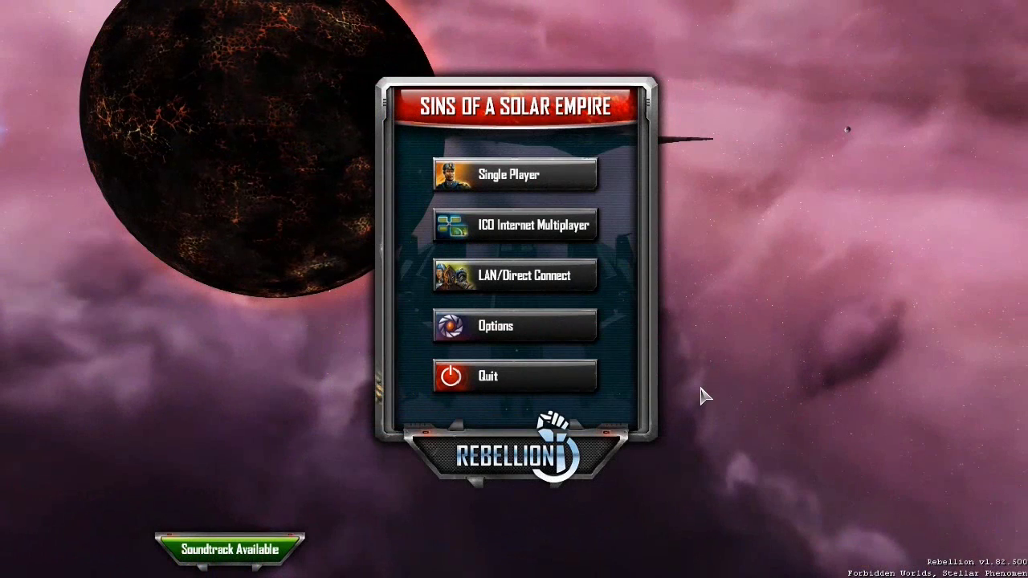
- Look up the mod path (My Games\…\Mods-Rebellion v1.82) under Options > Mods, then return to the main menu
left_click(514, 335)
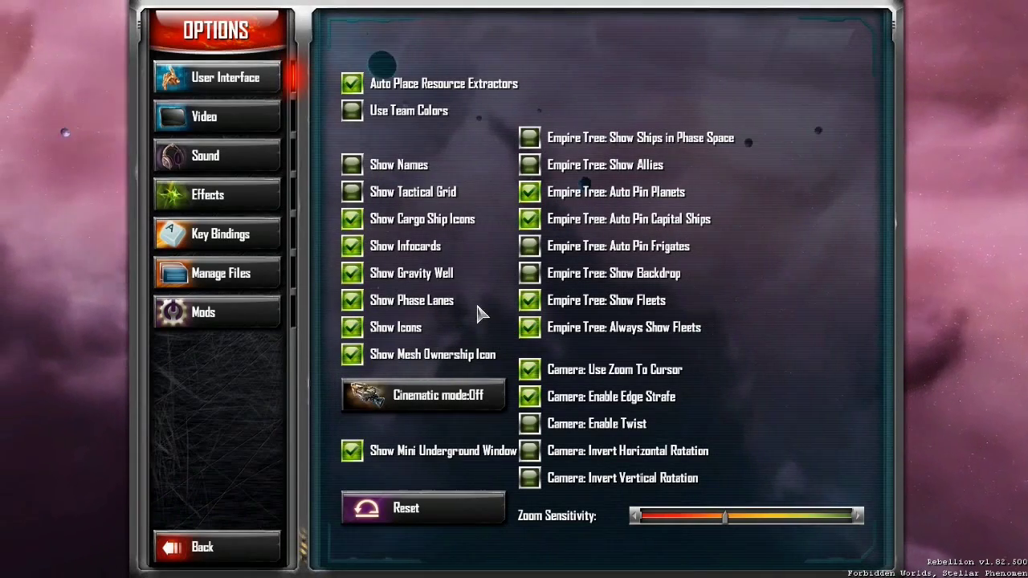
left_click(264, 319)
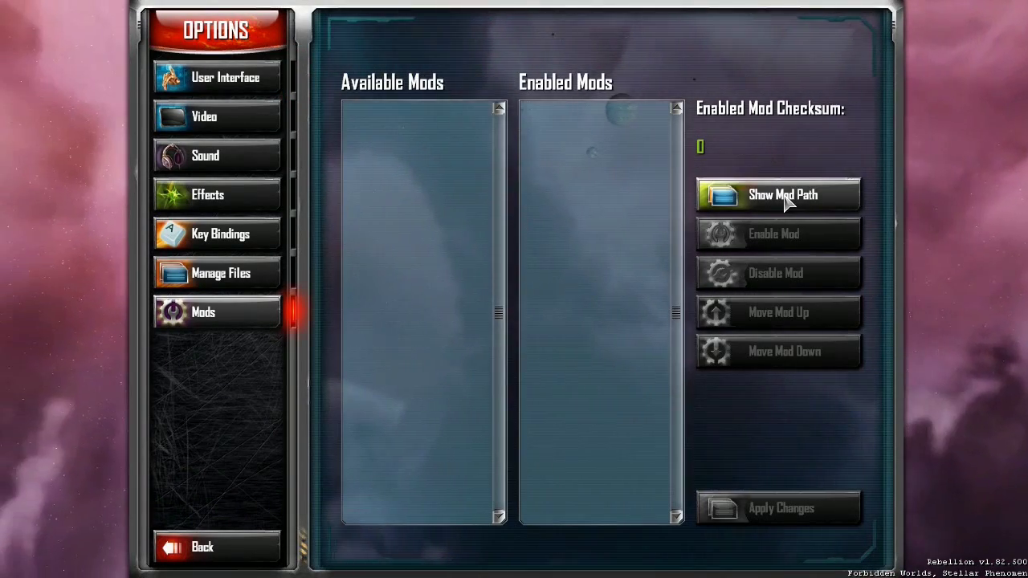
left_click(784, 197)
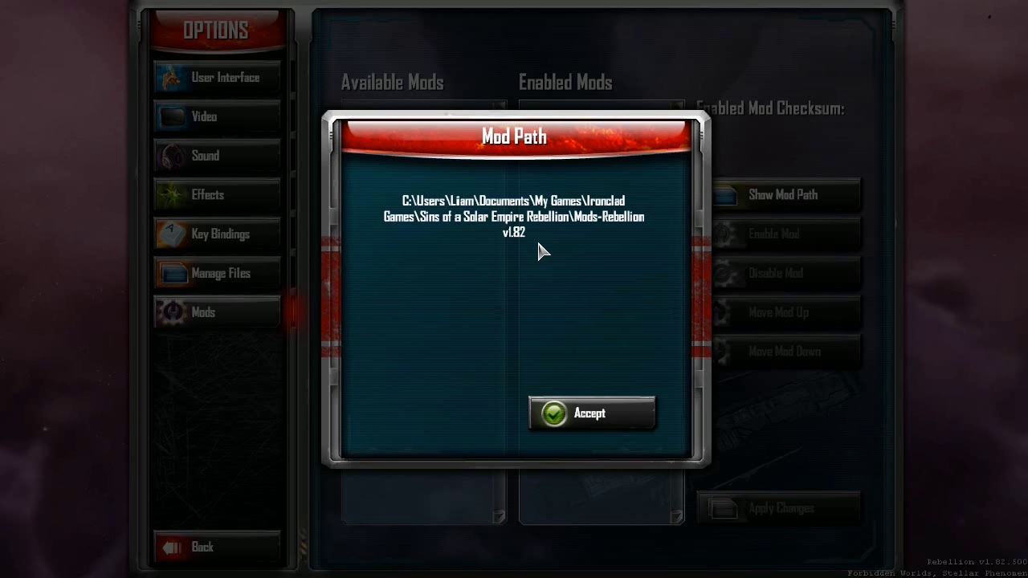
left_click(599, 411)
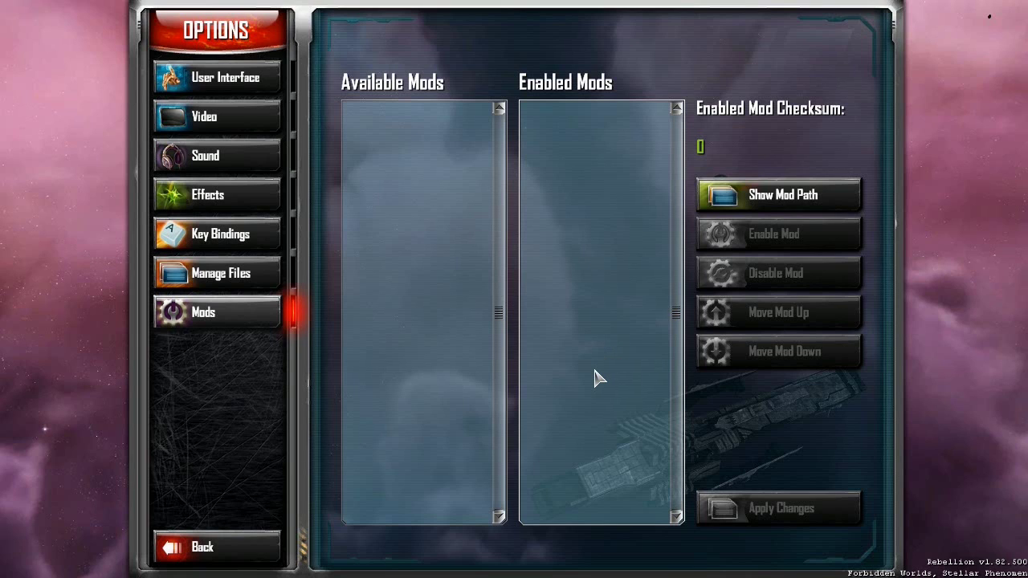
left_click(230, 553)
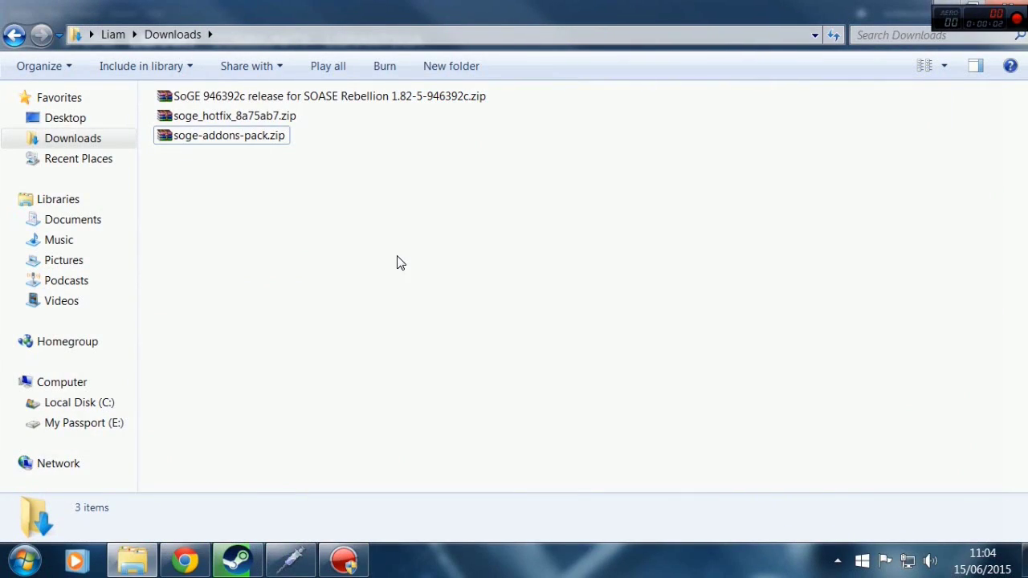
- Extract the SoGE 946392c release zip into Downloads and open the extracted EnabledMods.txt
left_click(351, 98)
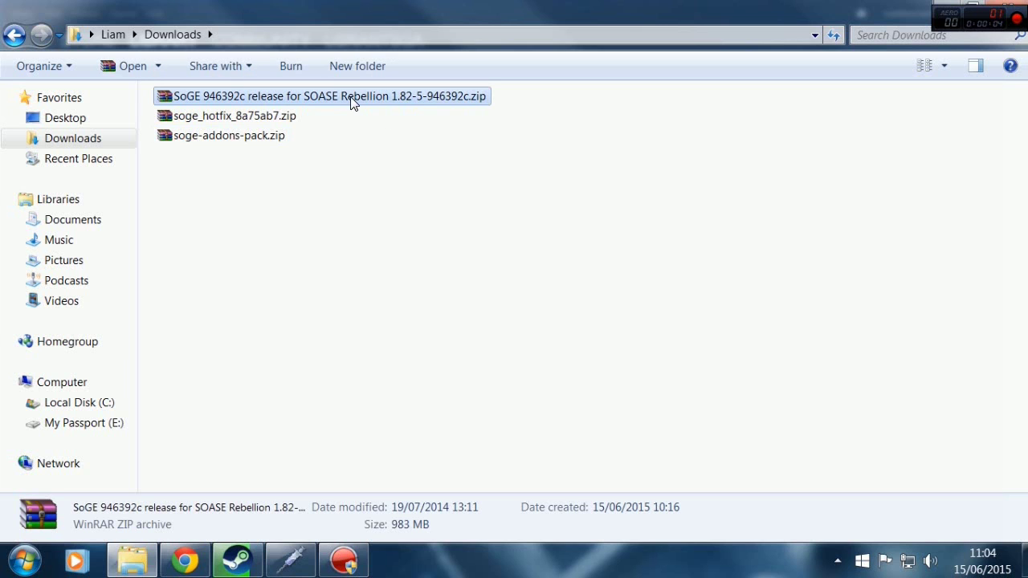
right_click(352, 98)
left_click(431, 145)
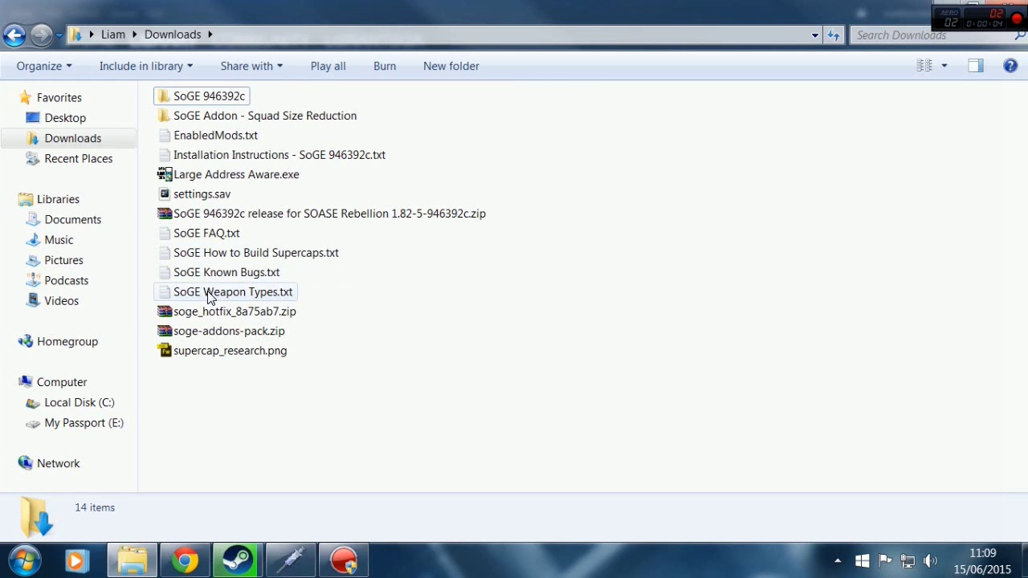
double_click(220, 135)
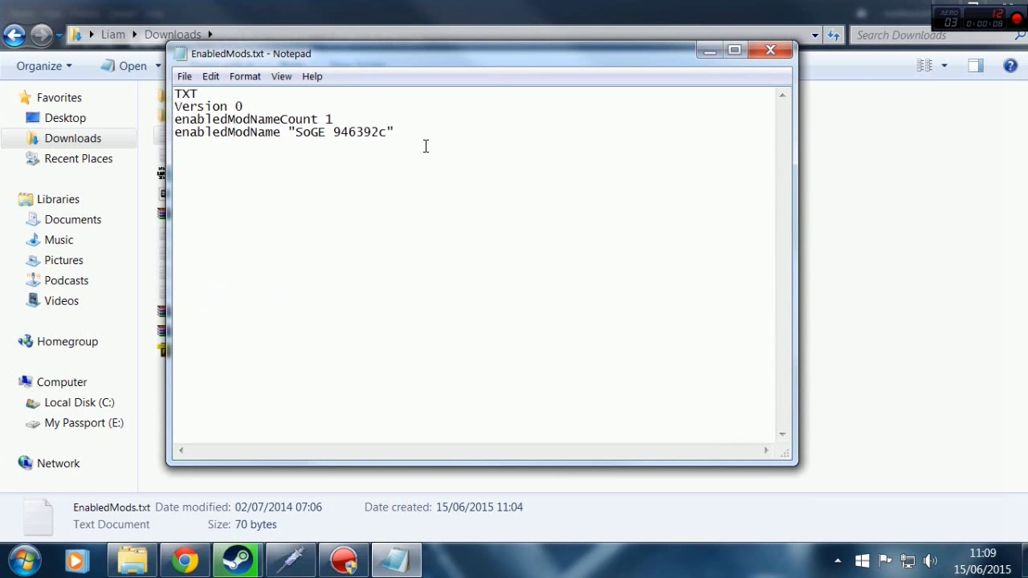
left_click(403, 131)
left_click(770, 52)
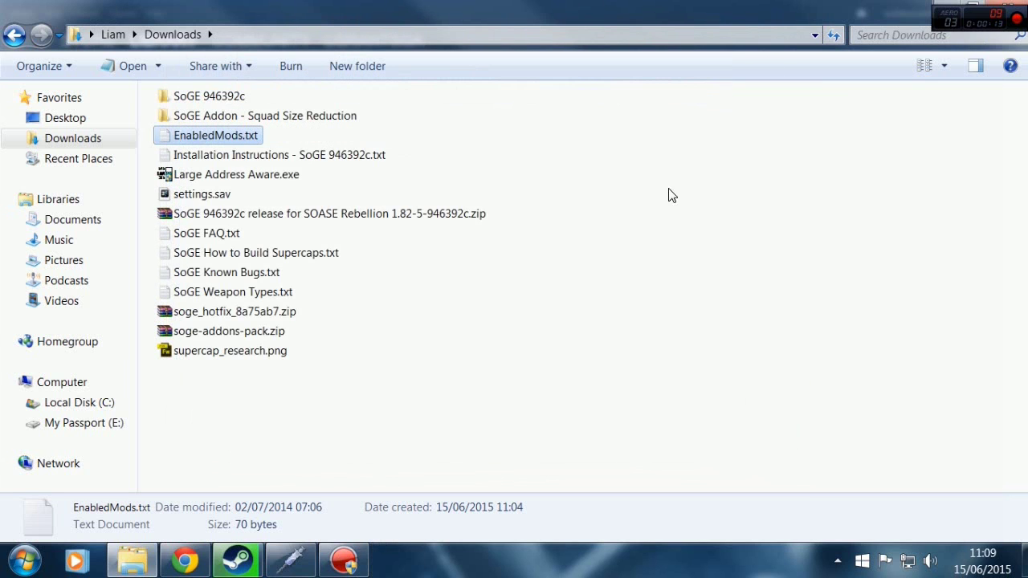
left_click(276, 178)
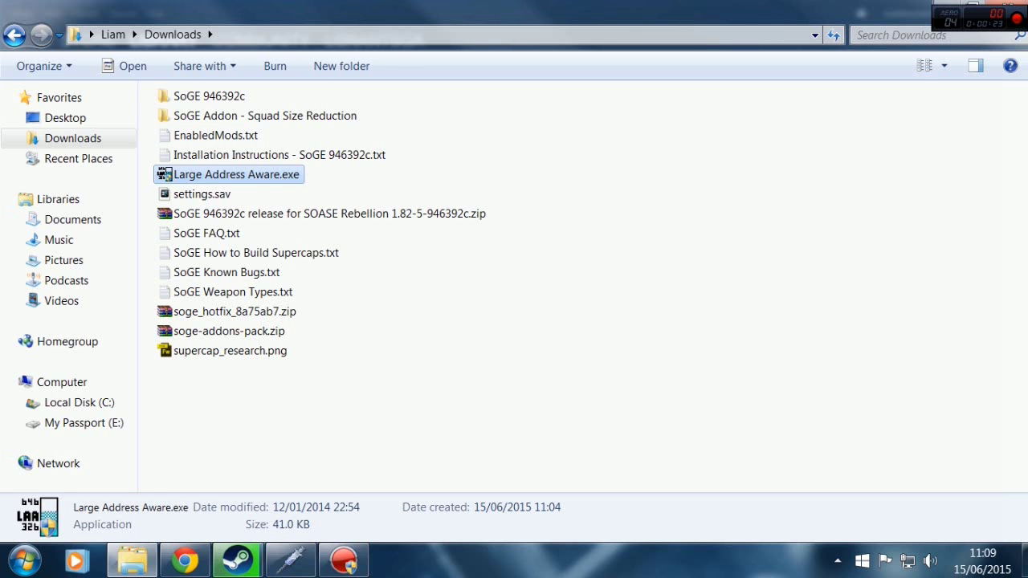
- Launch Large Address Aware and browse to C:\Program Files (x86)\Steam\SteamApps
key("Return")
left_click_drag(202, 88, 486, 202)
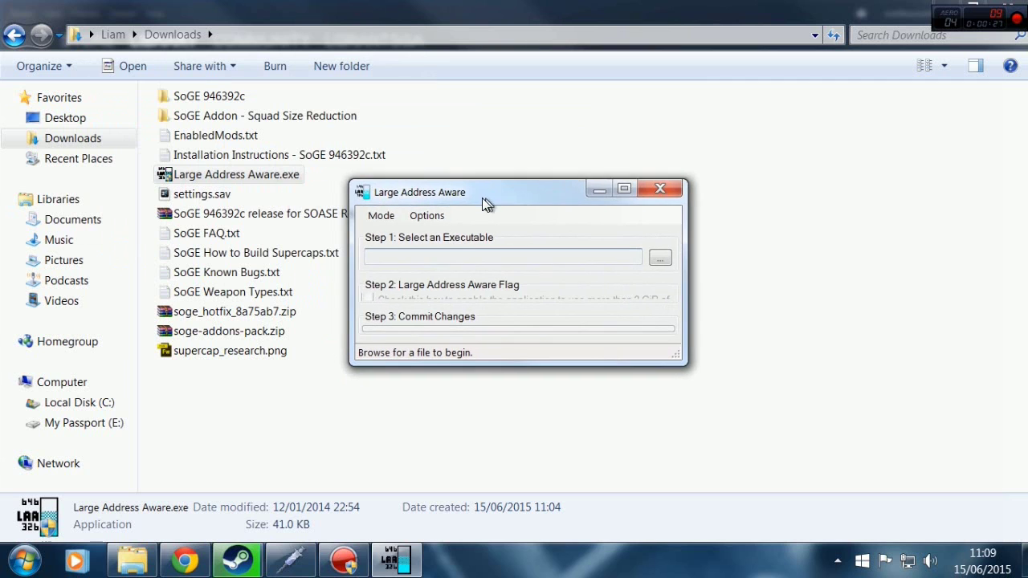
left_click(659, 259)
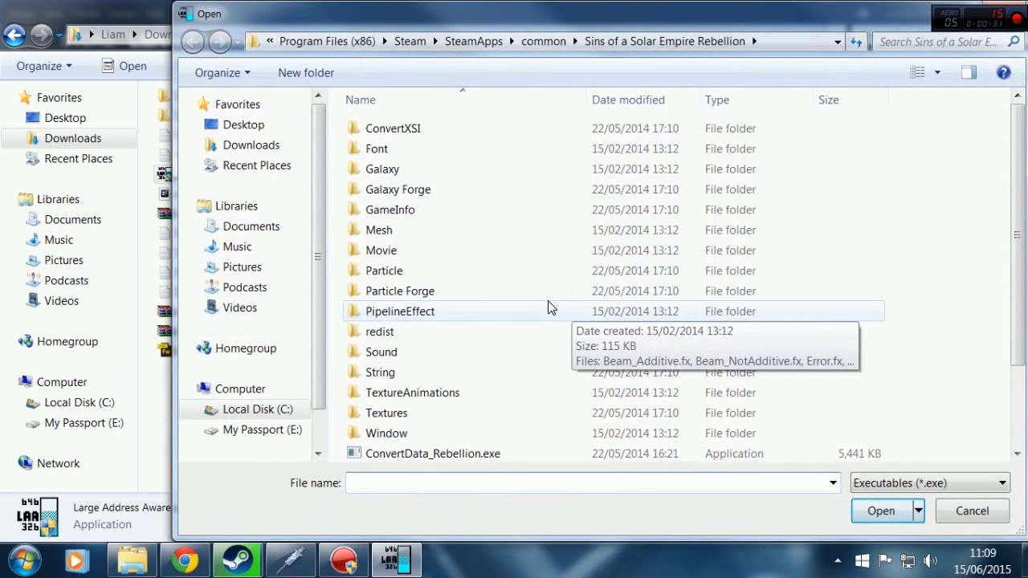
left_click(251, 412)
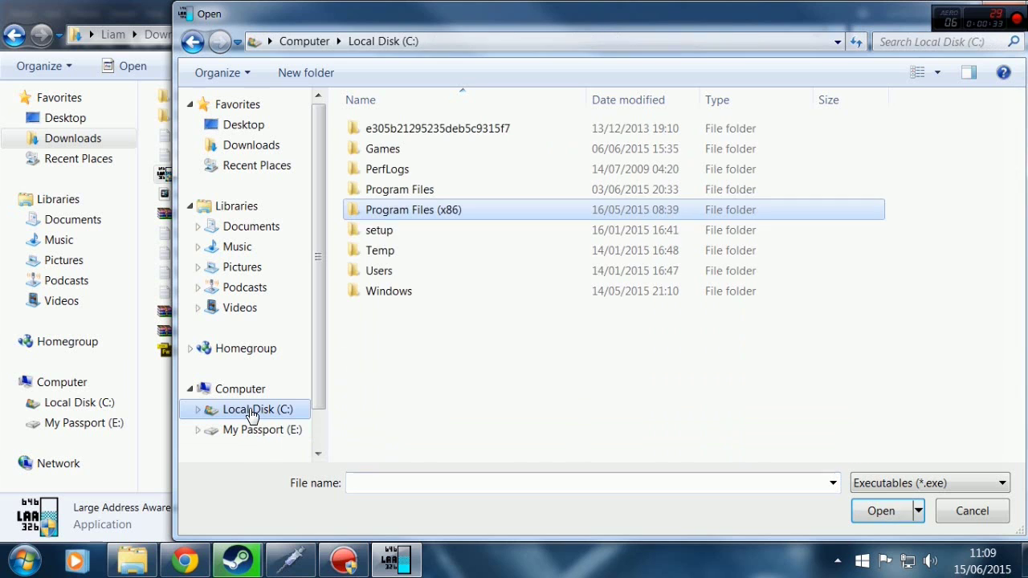
double_click(436, 210)
scroll(471, 253, "down", 6)
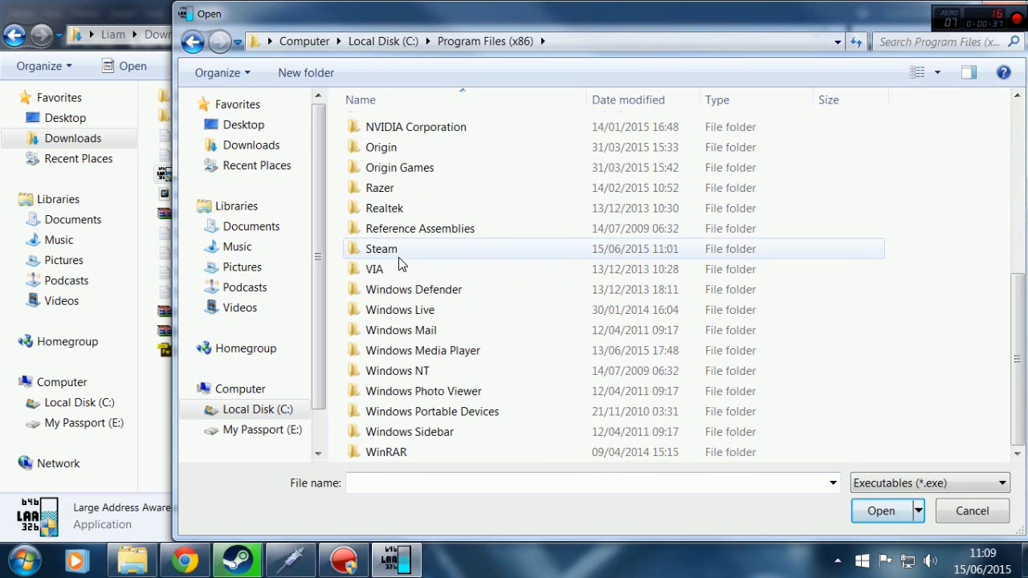
double_click(399, 256)
scroll(484, 266, "down", 4)
left_click(400, 254)
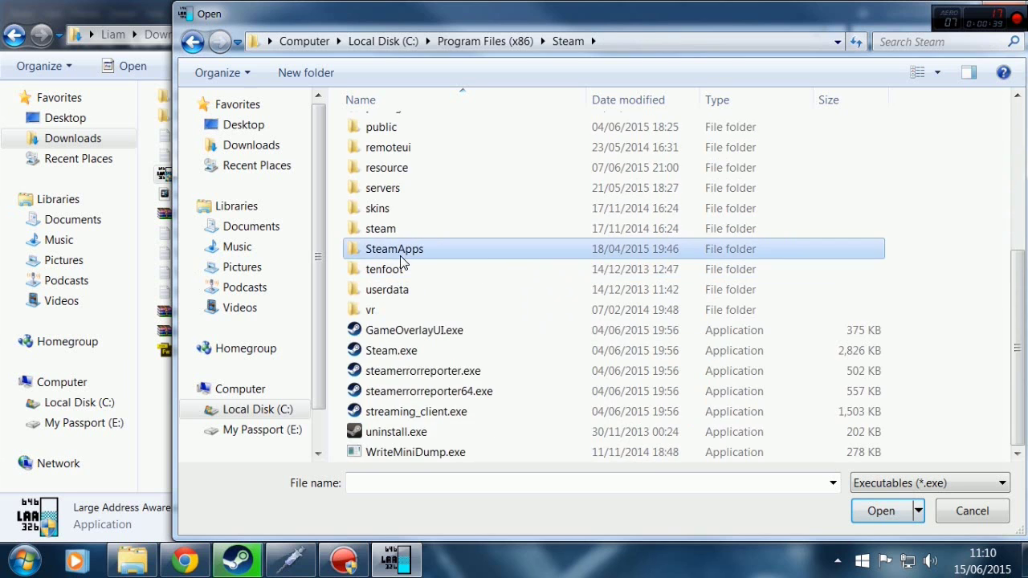
double_click(400, 258)
- Load Sins of a Solar Empire Rebellion.exe from common, apply the large-address flag, and close the tool
double_click(394, 130)
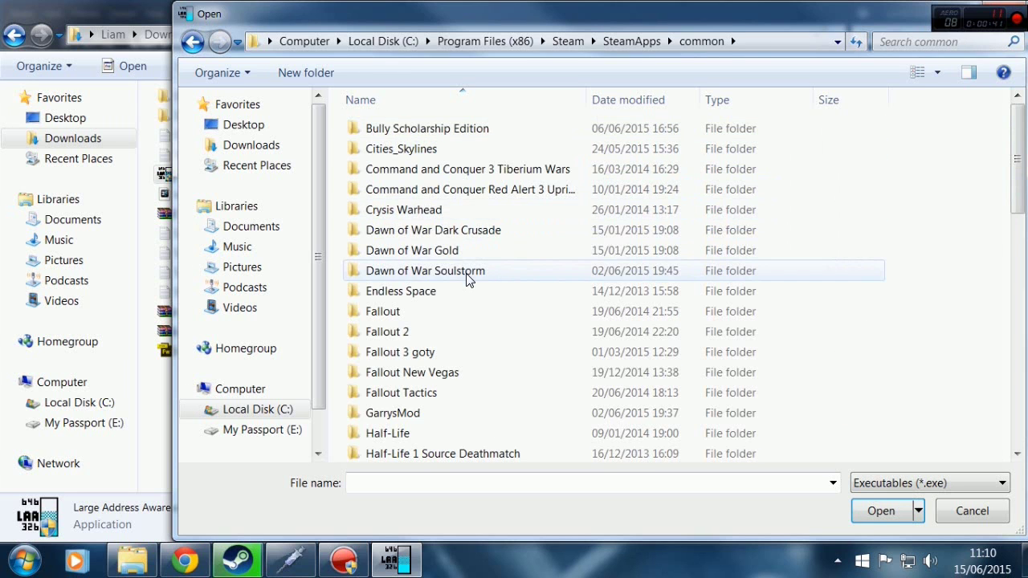
scroll(468, 277, "down", 9)
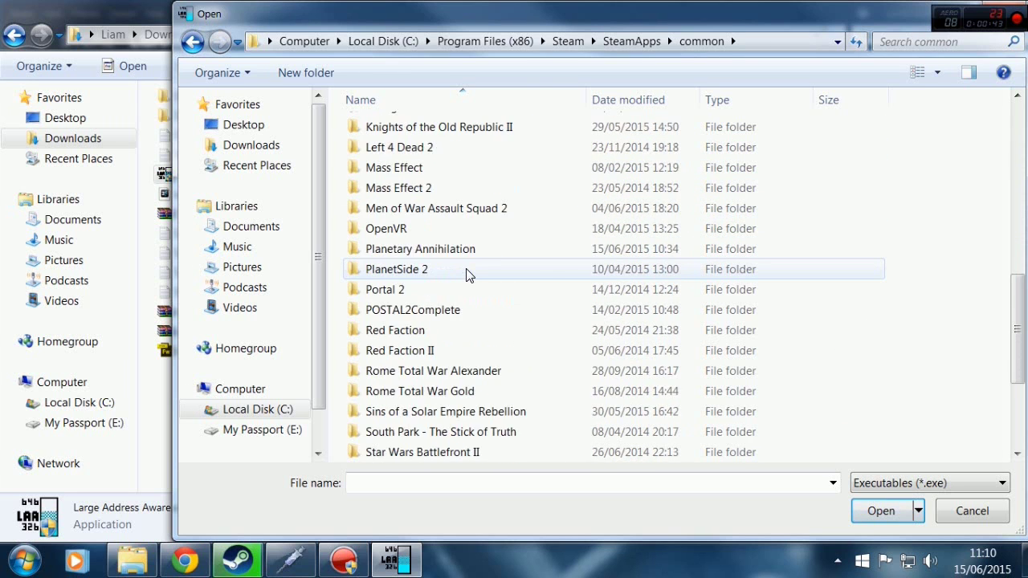
scroll(468, 275, "down", 1)
double_click(482, 349)
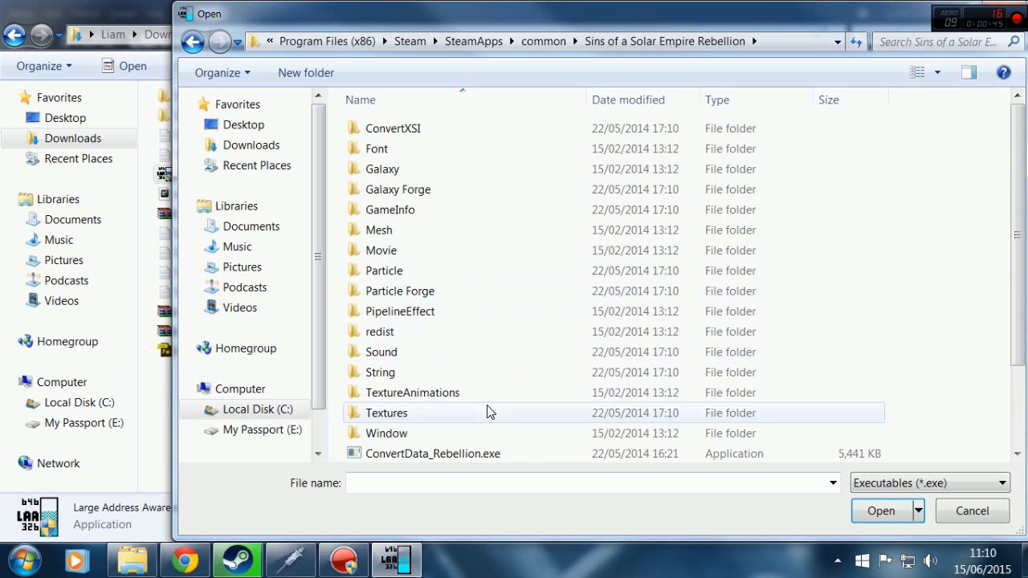
scroll(488, 412, "down", 2)
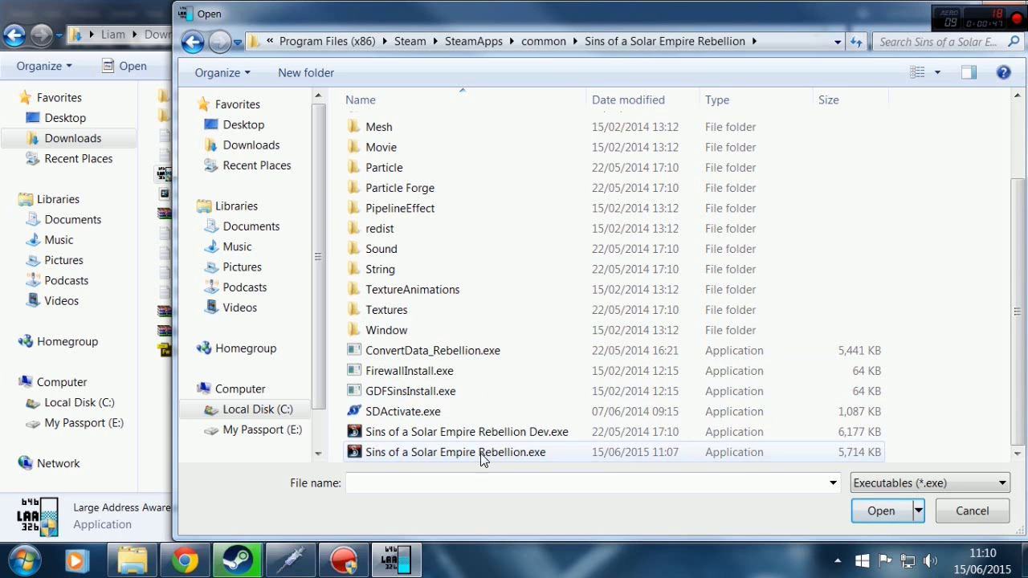
left_click(514, 454)
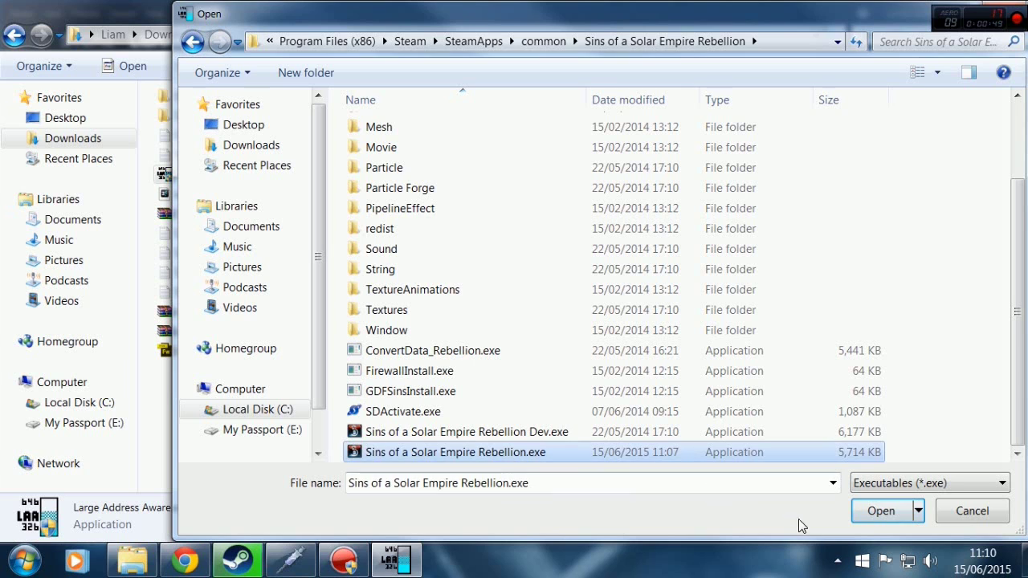
left_click(876, 514)
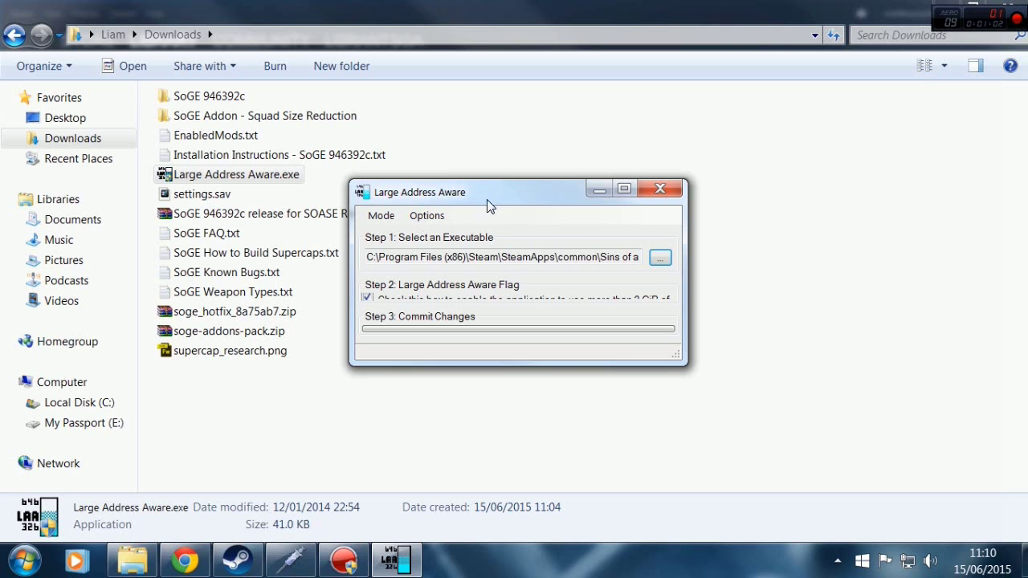
left_click(426, 331)
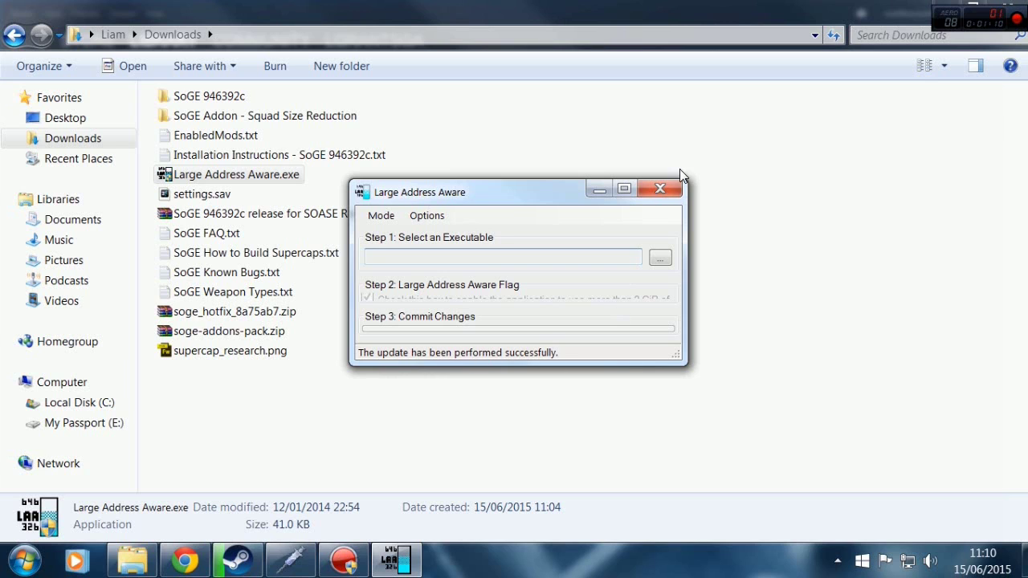
left_click(661, 191)
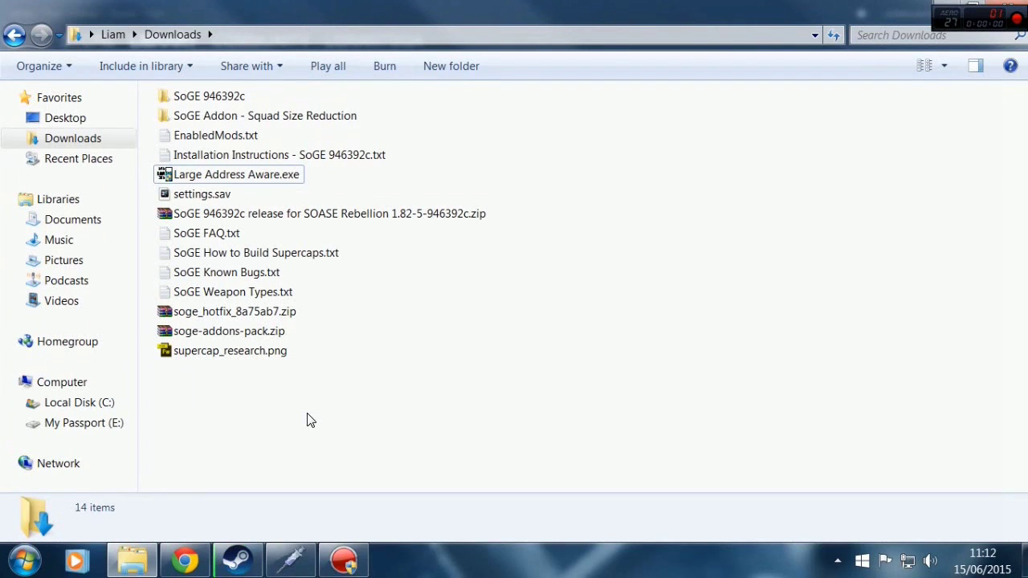
- Cut EnabledMods.txt, the SoGE Addon folder and the SoGE 946392c folder from Downloads
left_click(230, 135)
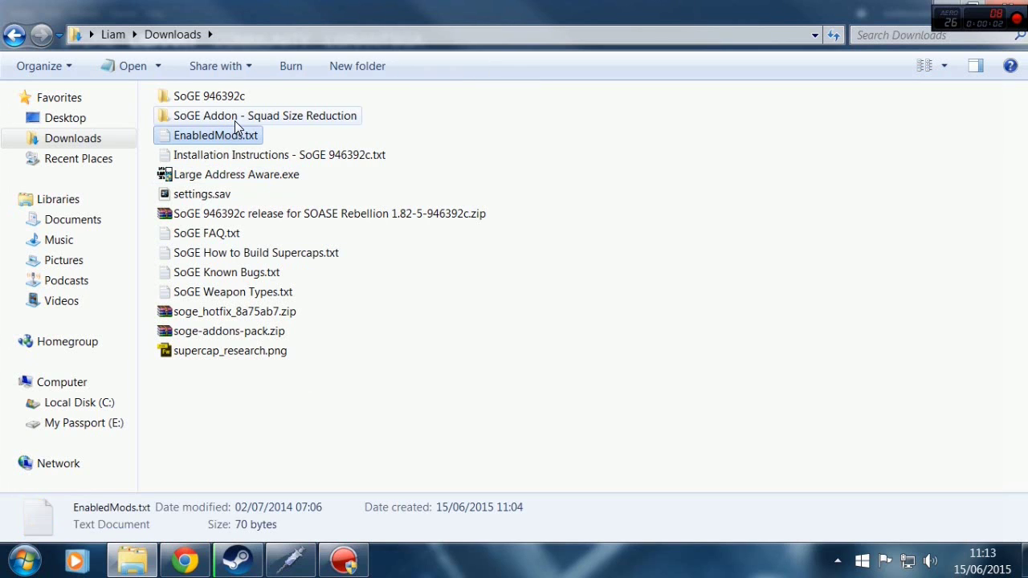
left_click(209, 114, "ctrl")
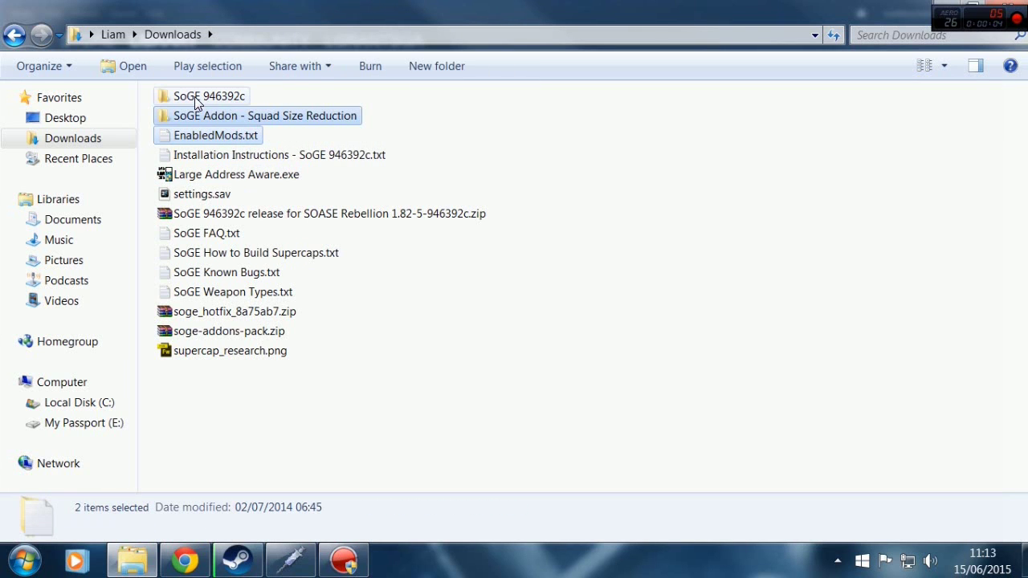
left_click(195, 97, "ctrl")
right_click(194, 97)
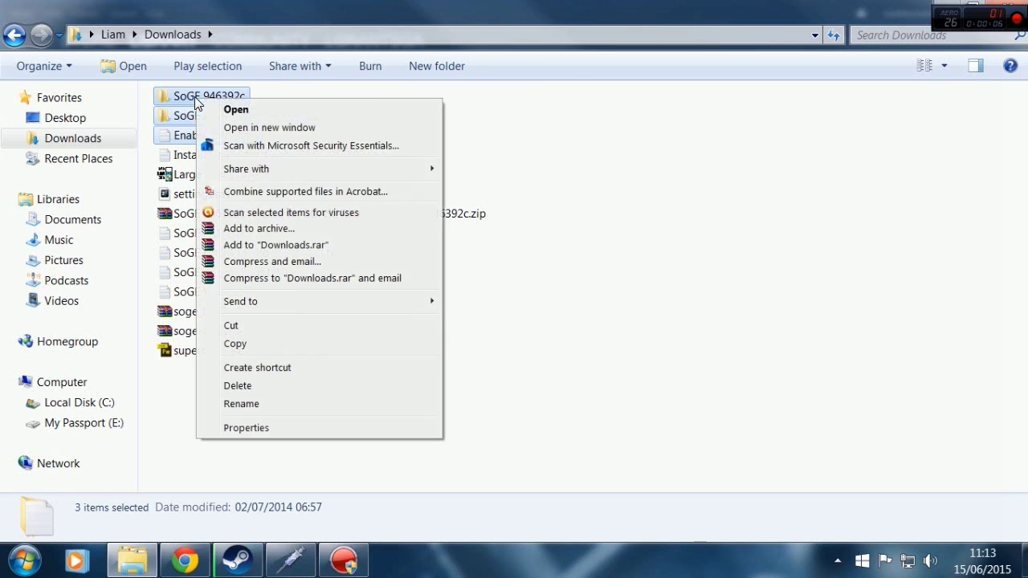
left_click(233, 325)
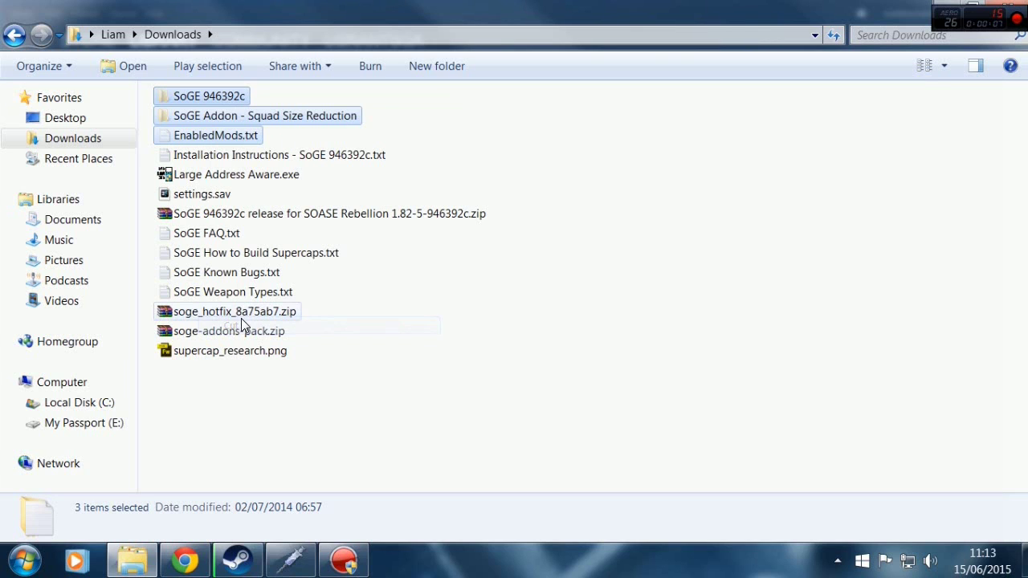
- Go to Documents > My Games > Ironclad Games > Sins of a Solar Empire Rebellion > Mods-Rebellion v1.82 and check its EnabledMods.txt
left_click(87, 223)
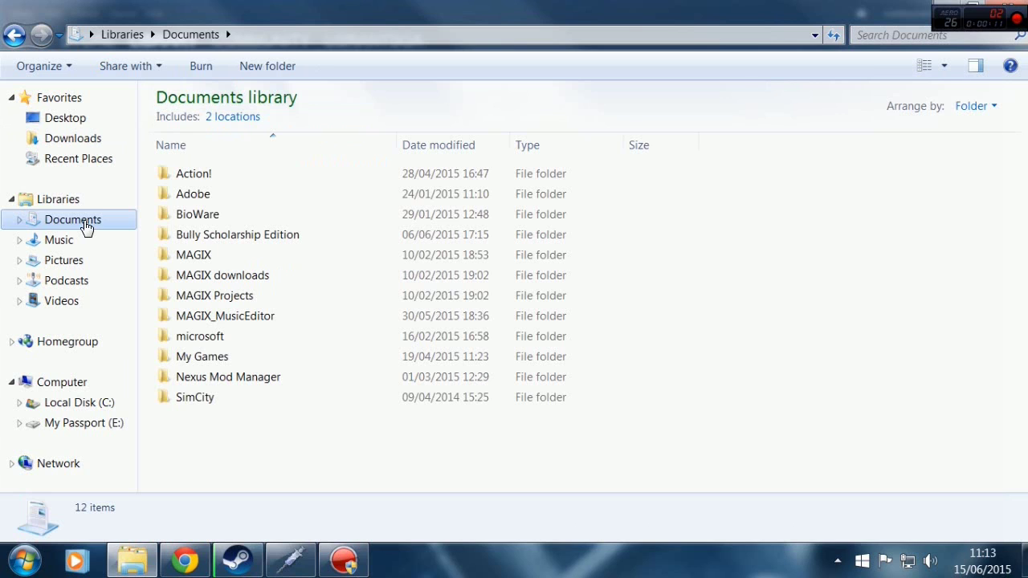
double_click(184, 360)
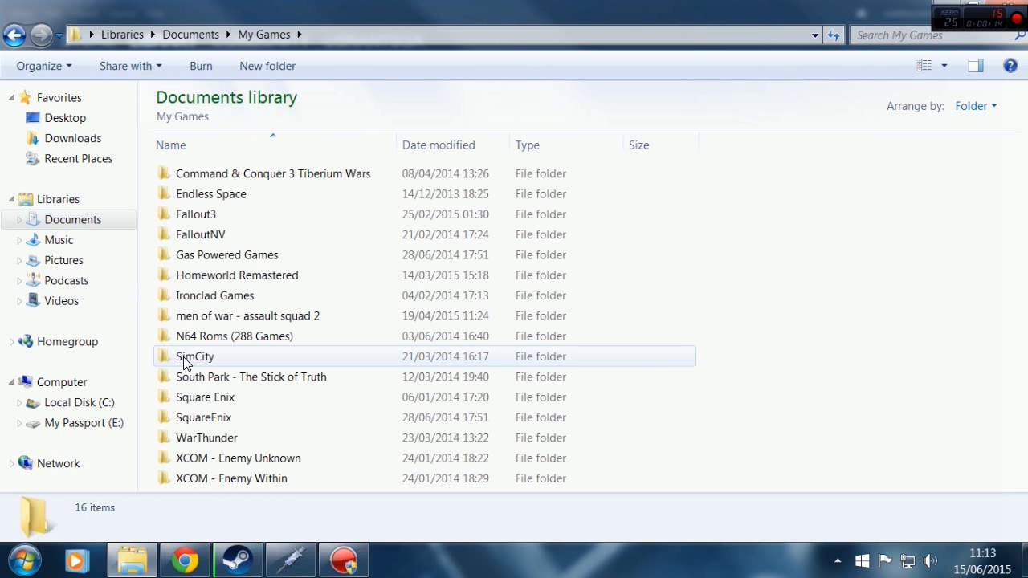
double_click(237, 299)
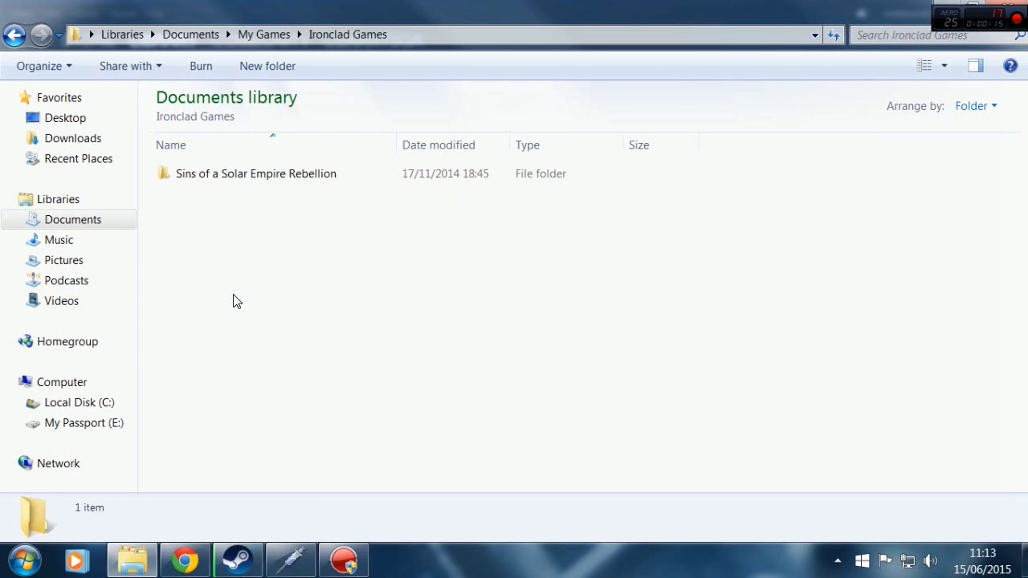
double_click(292, 175)
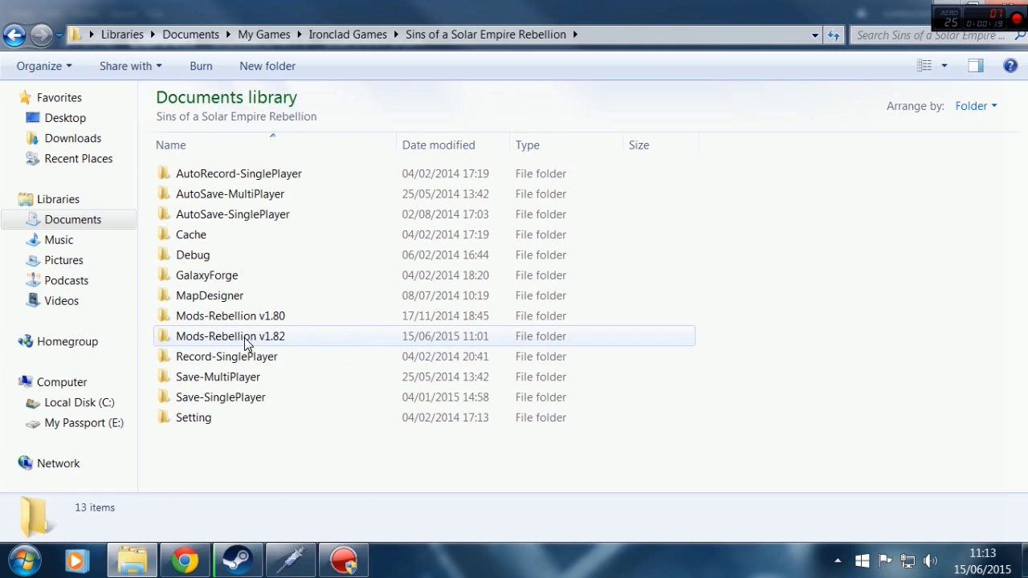
mouse_move(279, 344)
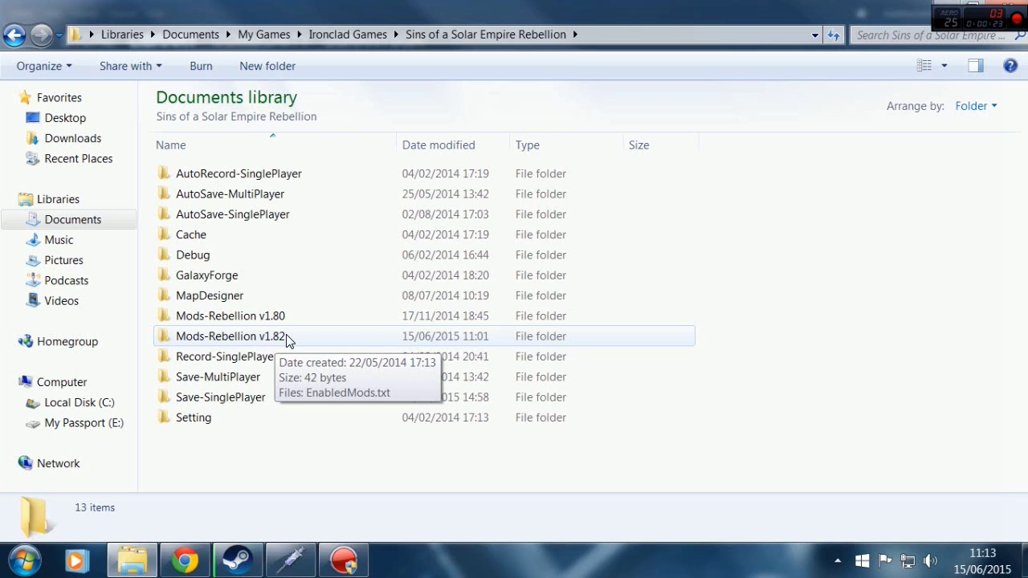
double_click(279, 343)
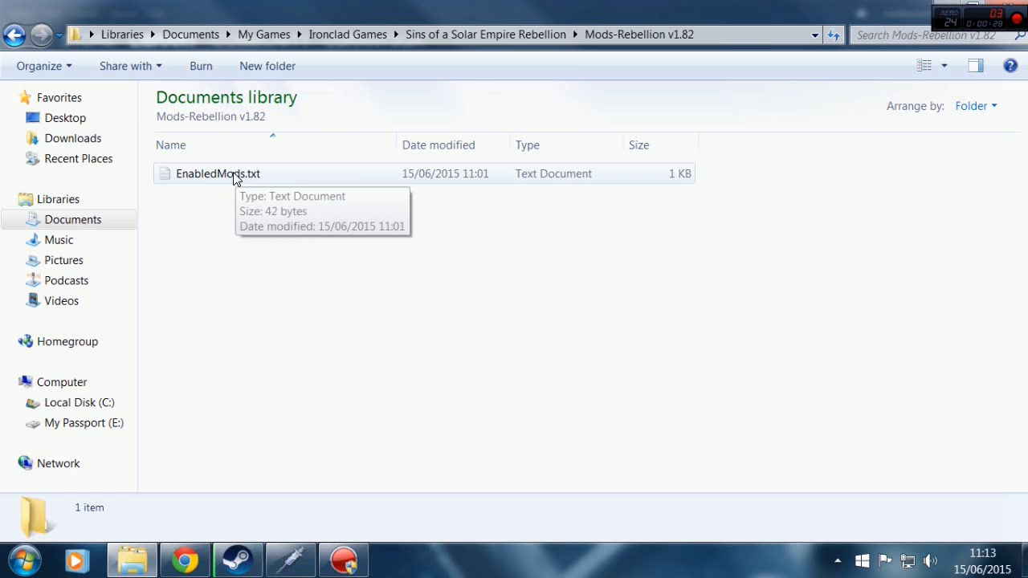
double_click(217, 173)
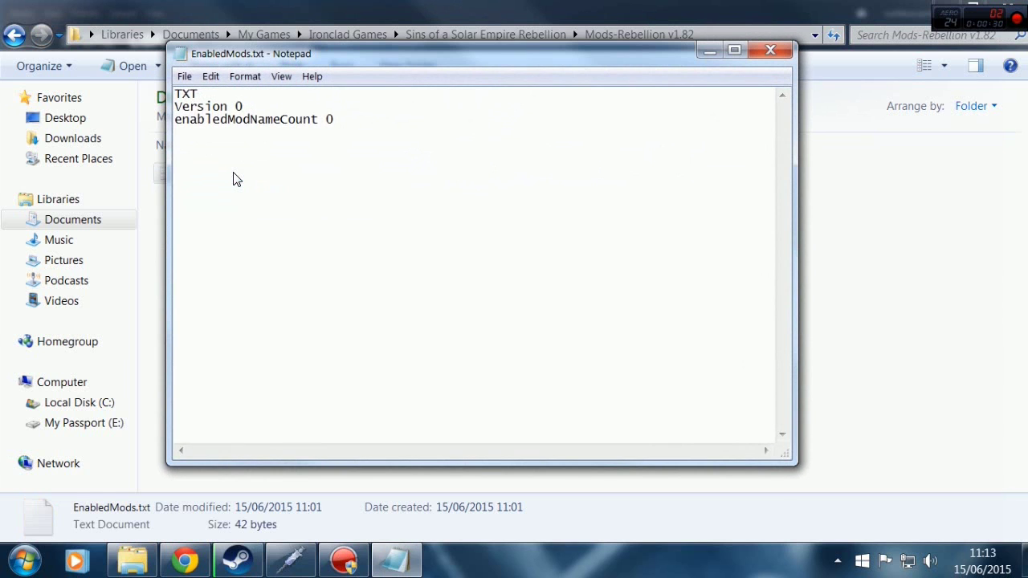
left_click(770, 51)
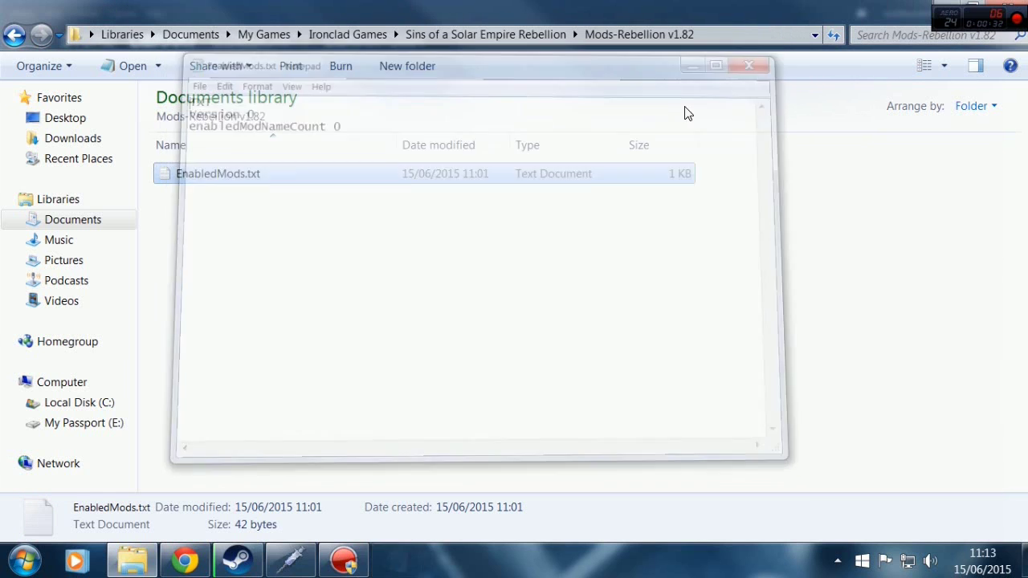
- Paste the cut SoGE items here, replacing the existing EnabledMods.txt
right_click(334, 276)
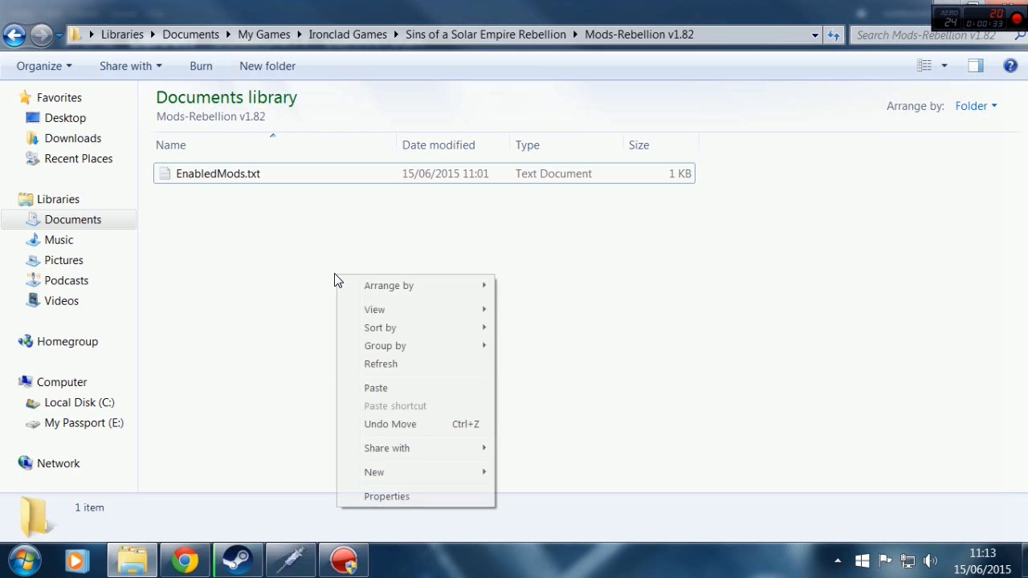
left_click(376, 388)
left_click(424, 189)
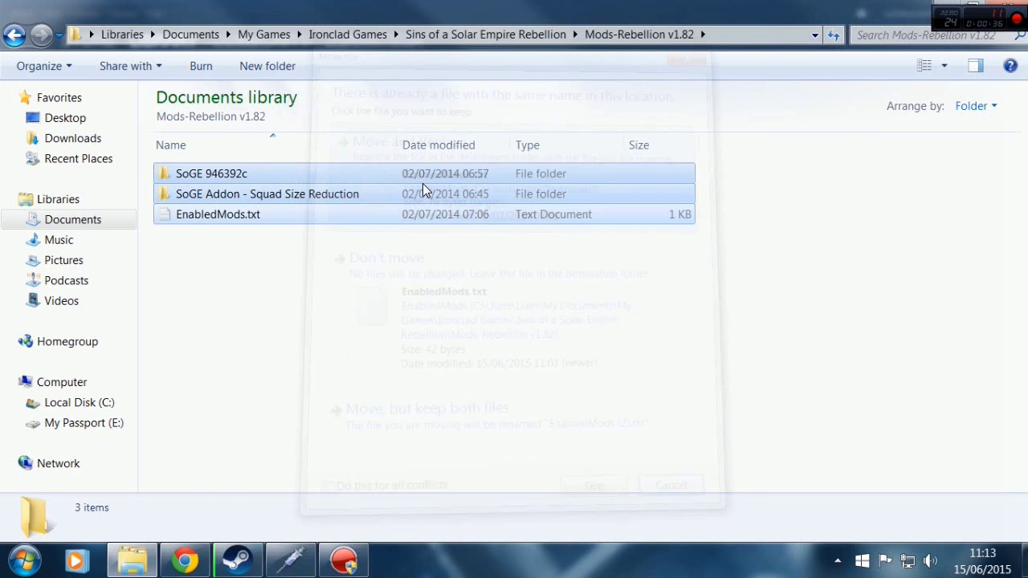
left_click(223, 245)
- Open the new EnabledMods.txt to confirm it enables SoGE 946392c, then close it
left_click(216, 222)
double_click(216, 222)
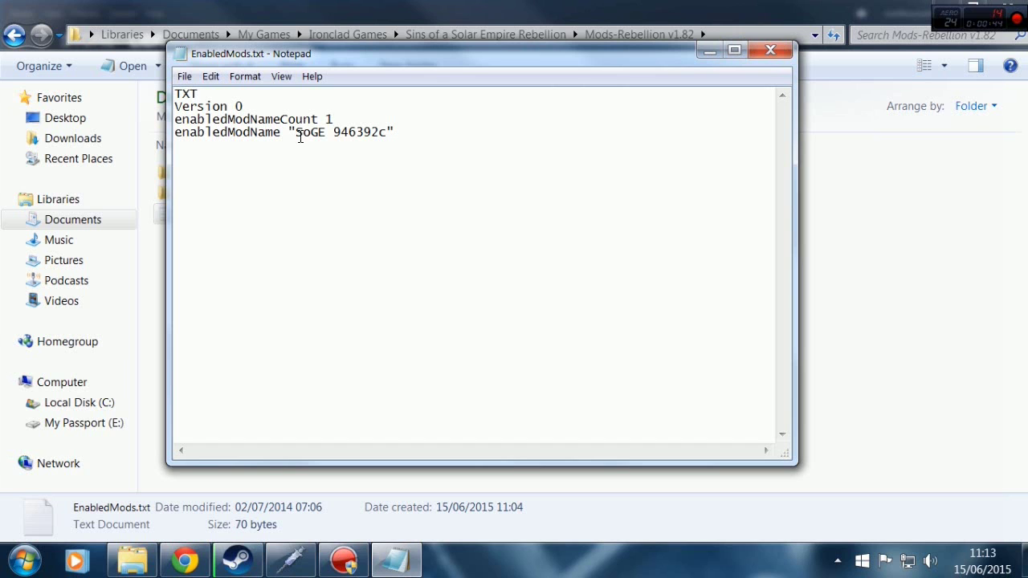
left_click_drag(300, 136, 391, 135)
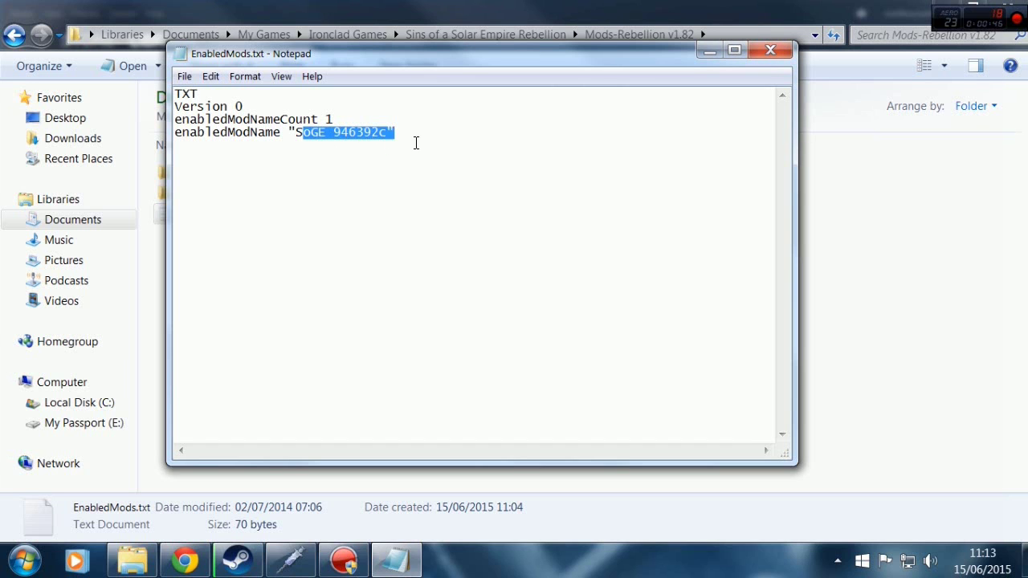
left_click(417, 143)
left_click(767, 53)
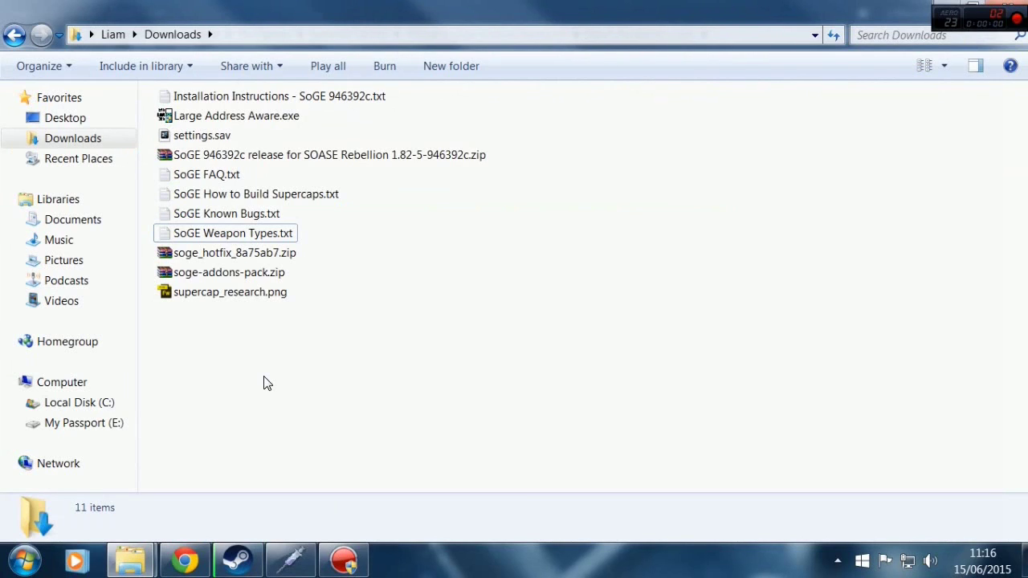
- Extract soge_hotfix_8a75ab7.zip into Downloads, overwriting all existing files
left_click(250, 255)
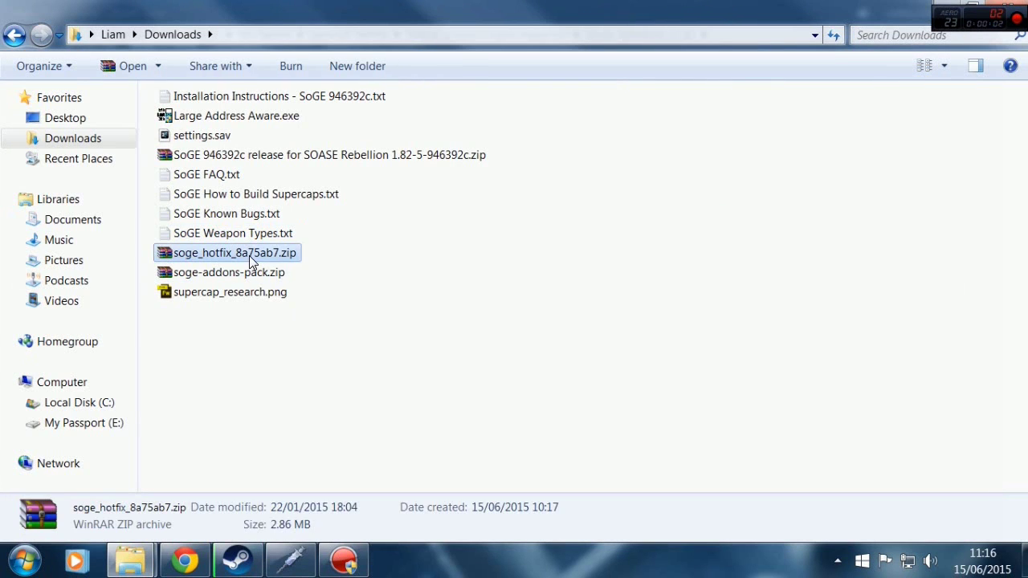
right_click(249, 255)
left_click(314, 273)
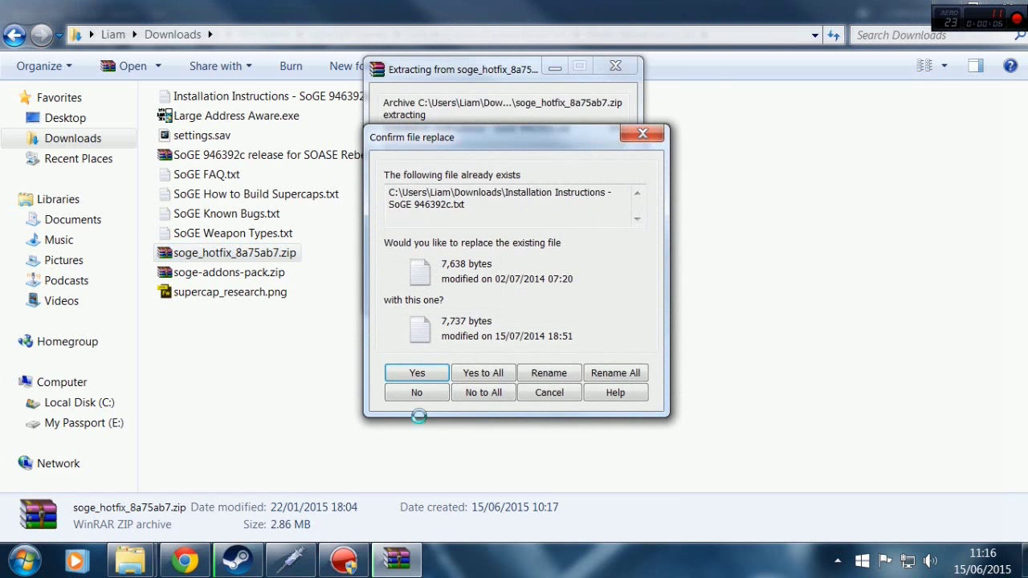
left_click(420, 371)
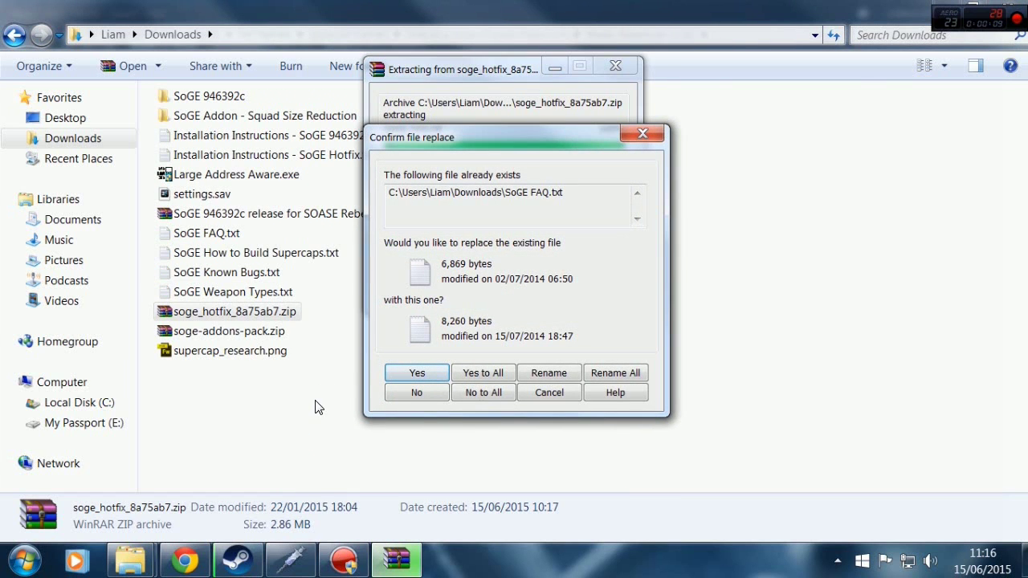
left_click(496, 374)
- Cut the SoGE 946392c and SoGE Addon folders
left_click(270, 432)
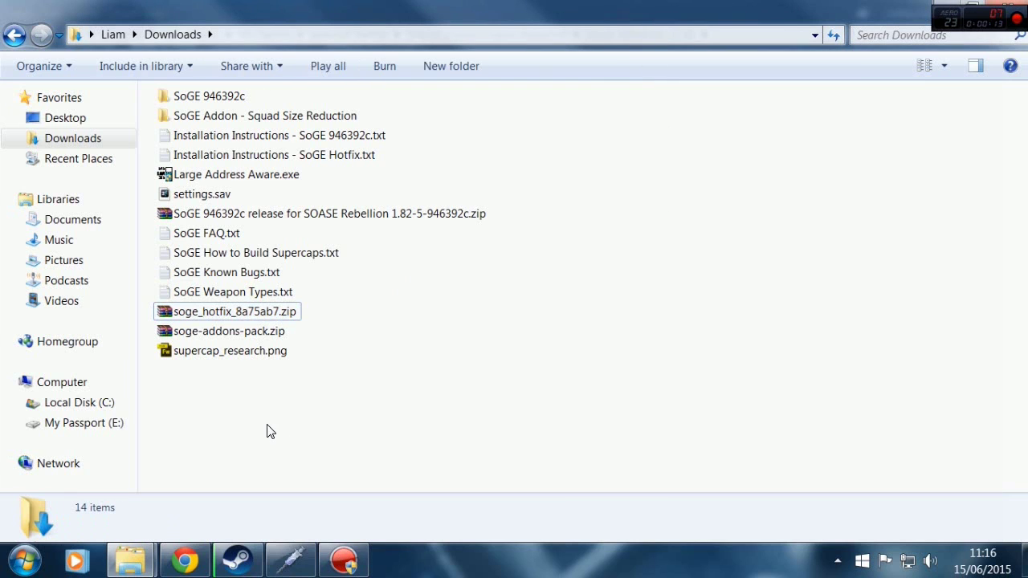
left_click(221, 105)
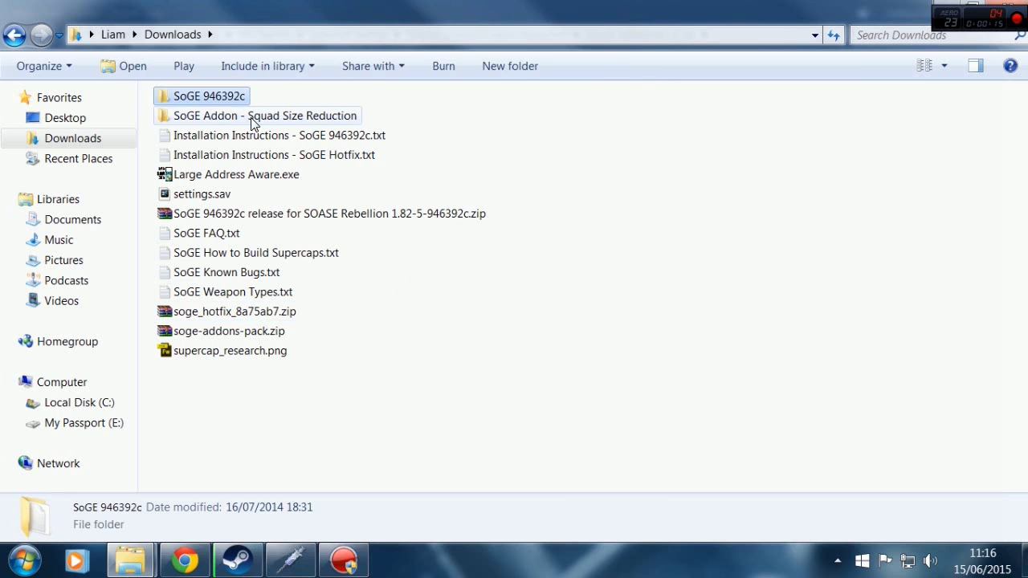
left_click(252, 119, "ctrl")
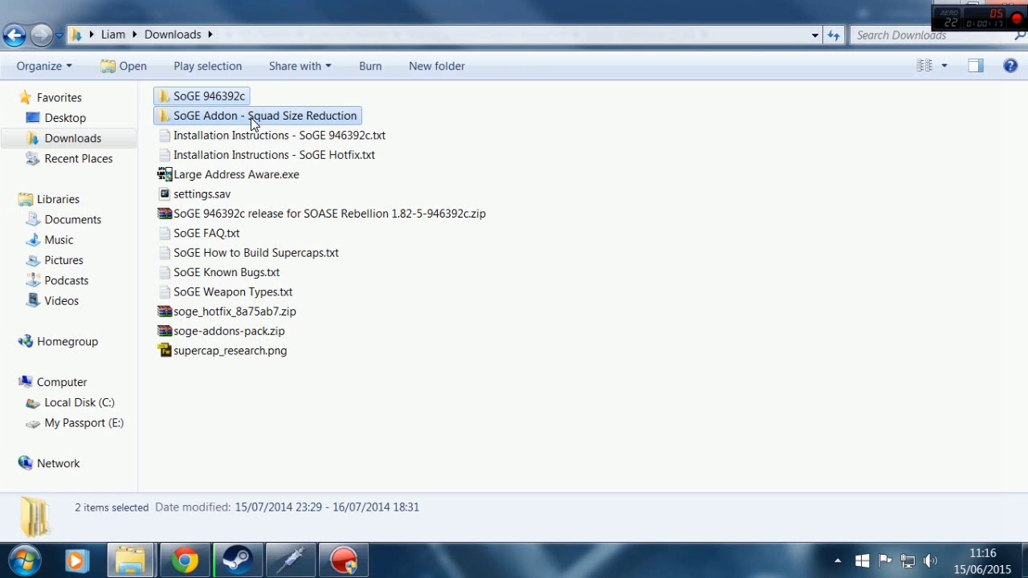
right_click(252, 119)
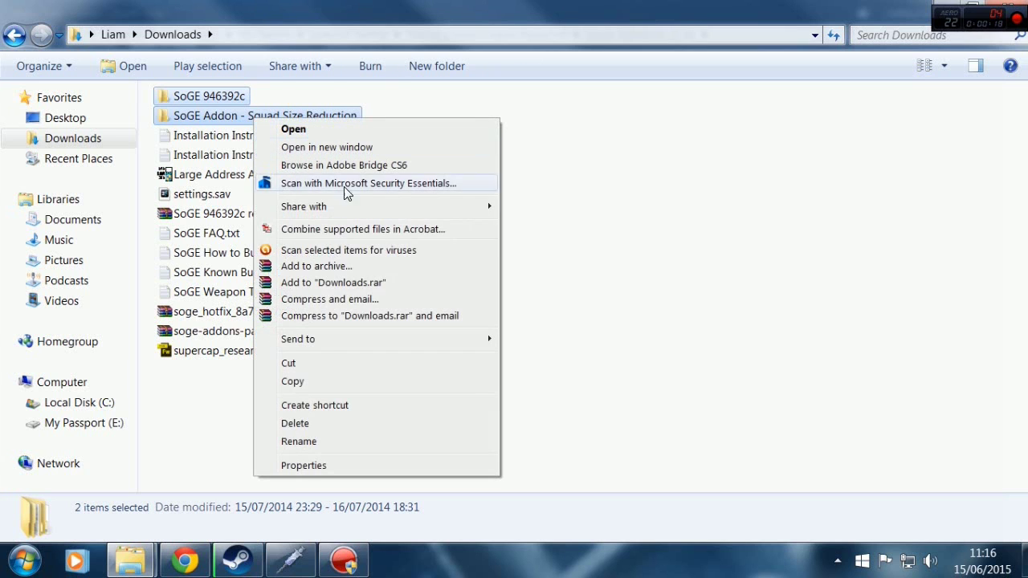
left_click(297, 363)
- Paste the cut SoGE folders into the Mods-Rebellion v1.82 window
mouse_move(130, 560)
left_click(129, 482)
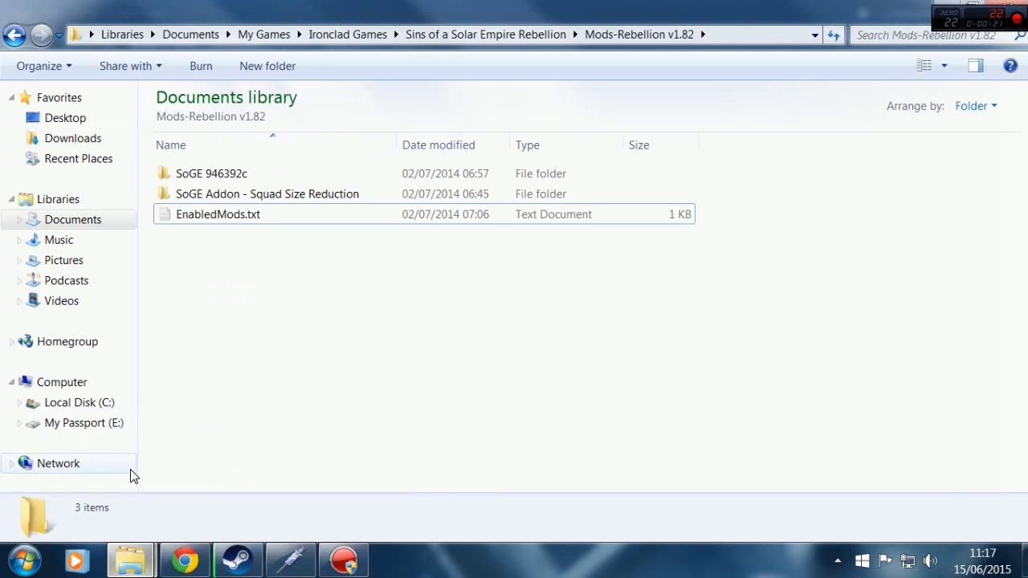
right_click(300, 295)
left_click(340, 409)
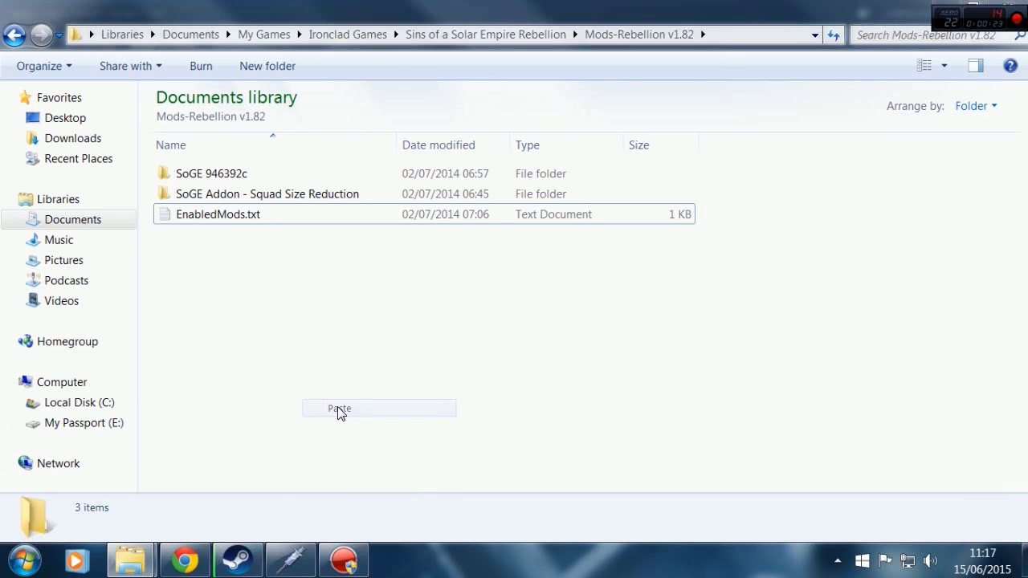
- Confirm merging all folders and replace existing files with the hotfix versions
left_click(494, 443)
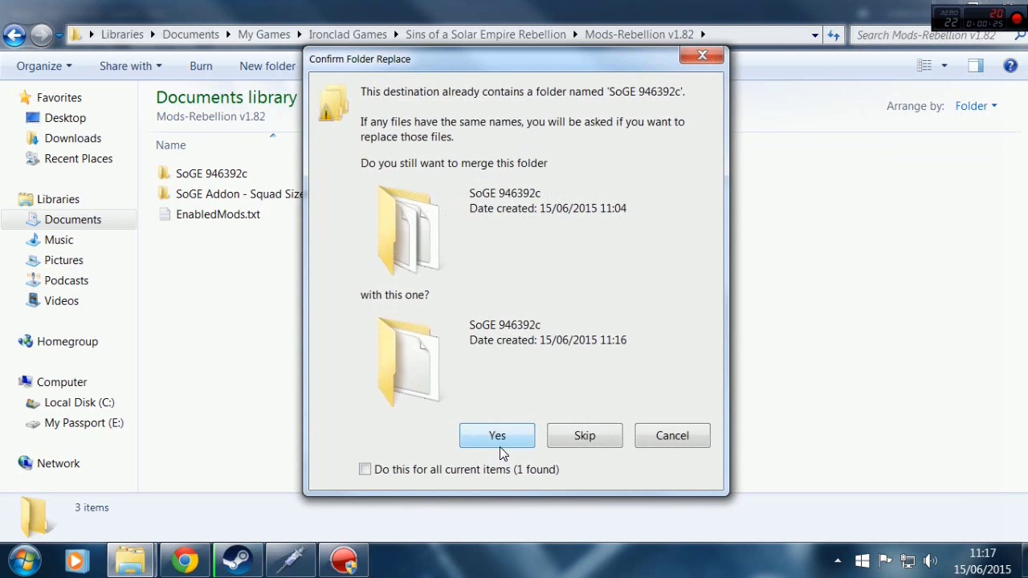
left_click(496, 447)
left_click(490, 434)
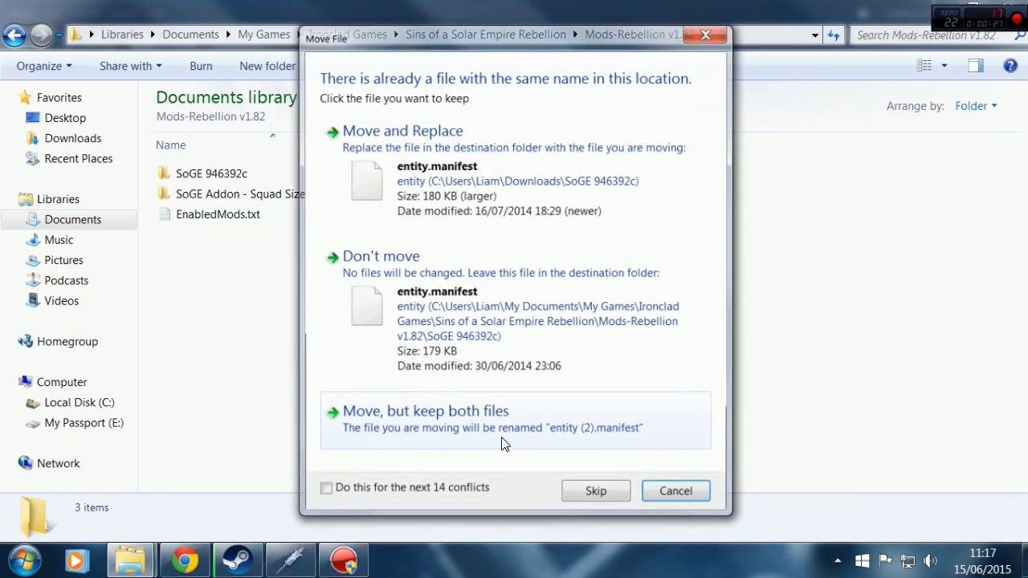
left_click(326, 492)
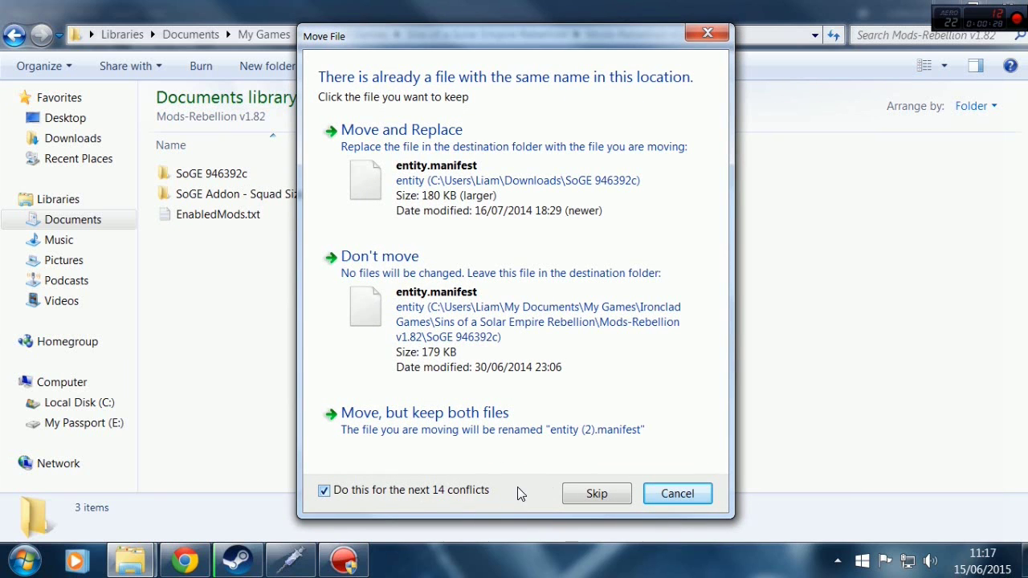
left_click(425, 179)
left_click(365, 470)
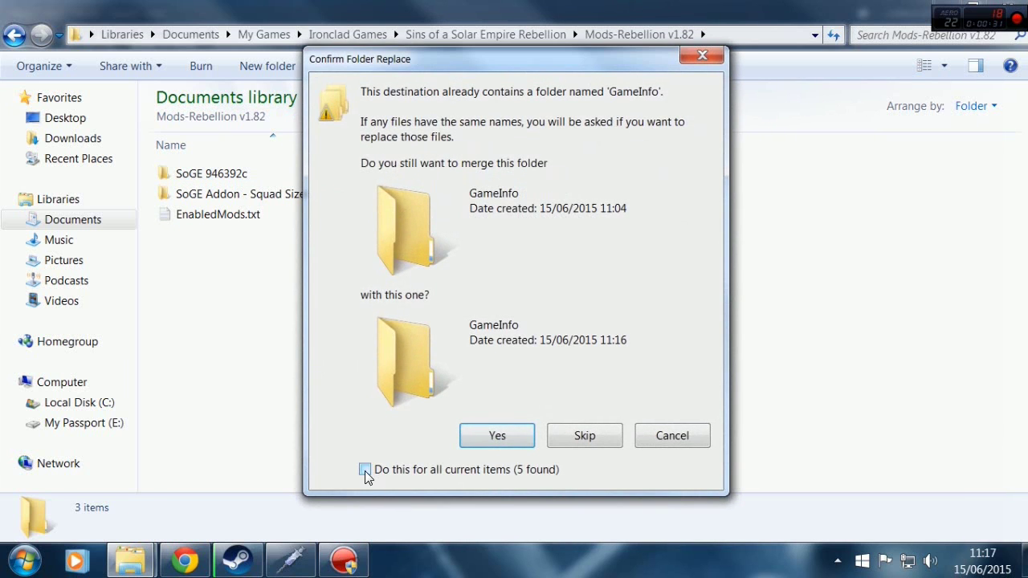
left_click(497, 437)
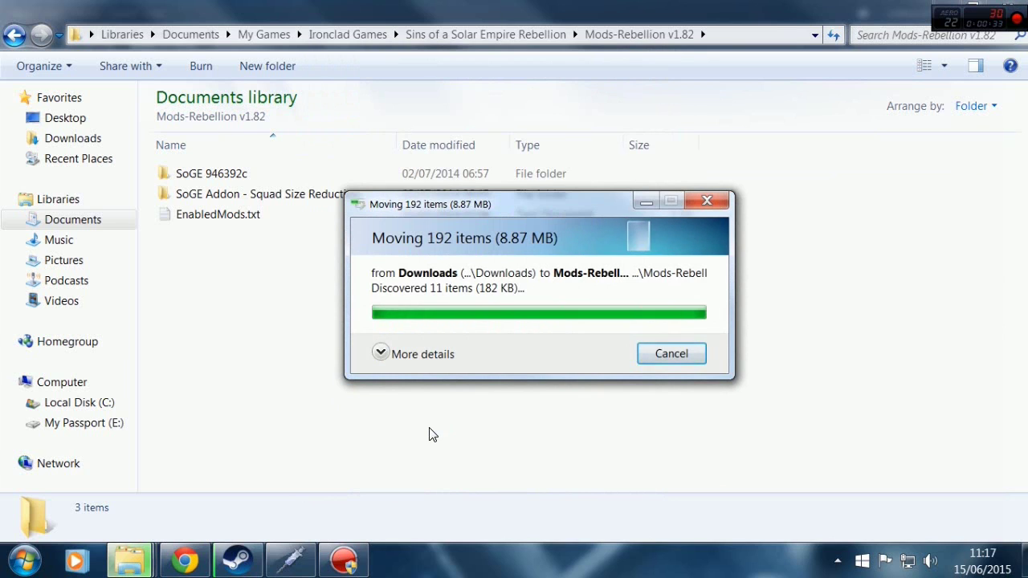
left_click(372, 347)
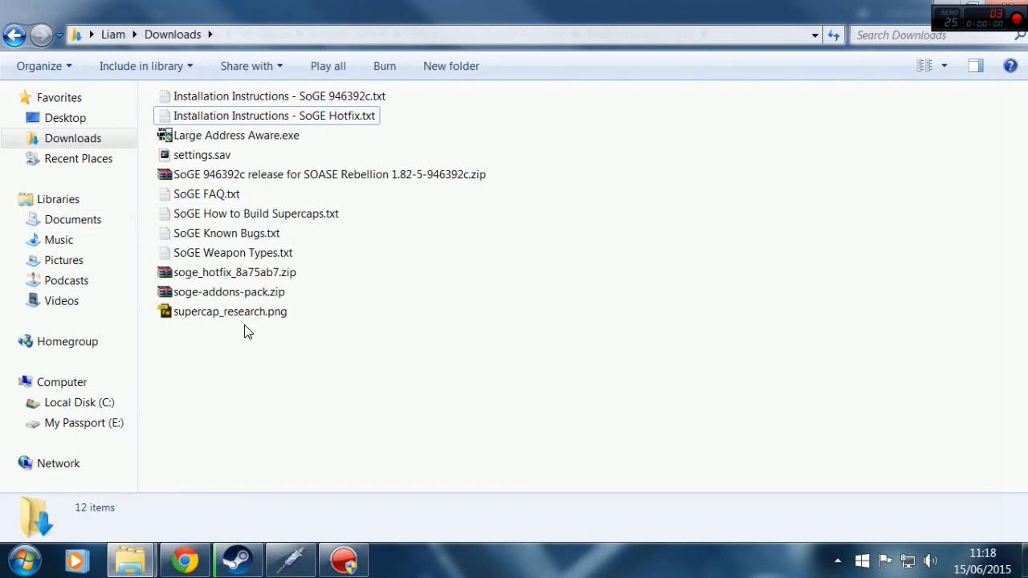
- Extract soge-addons-pack.zip into Downloads
left_click(241, 296)
right_click(241, 296)
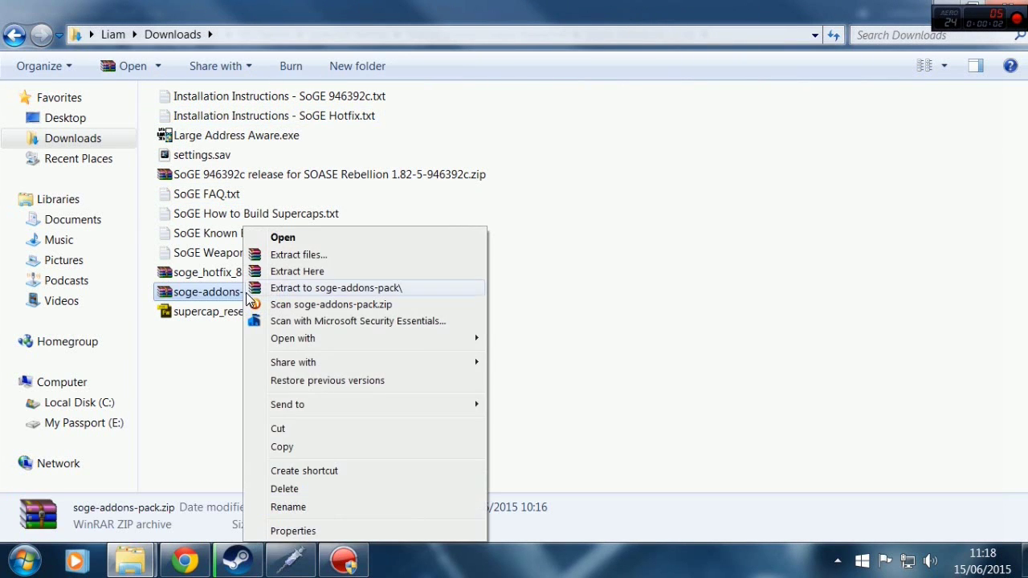
left_click(286, 272)
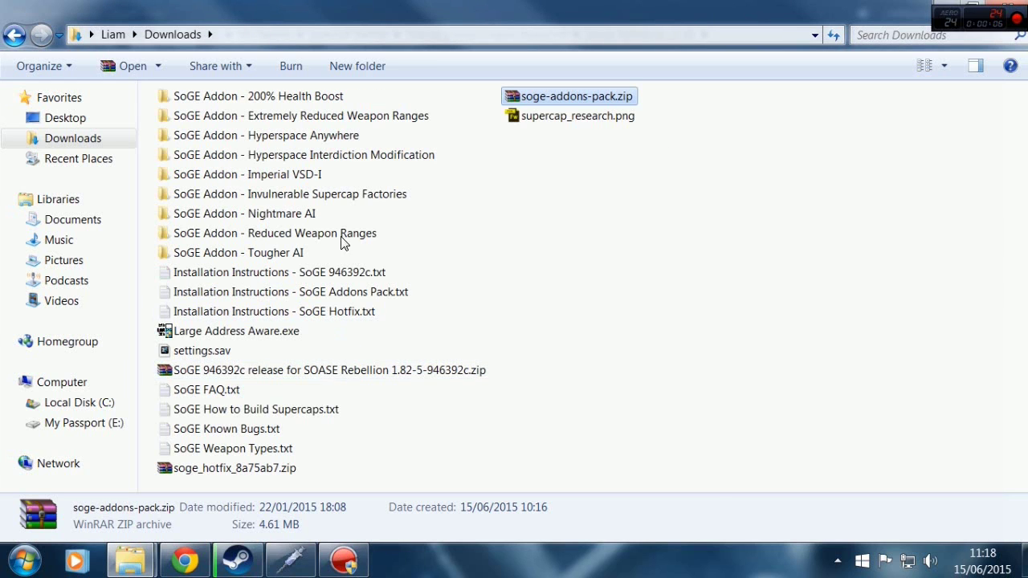
- Move the nine SoGE Addon folders into Mods-Rebellion v1.82 and open its EnabledMods.txt
left_click(286, 253)
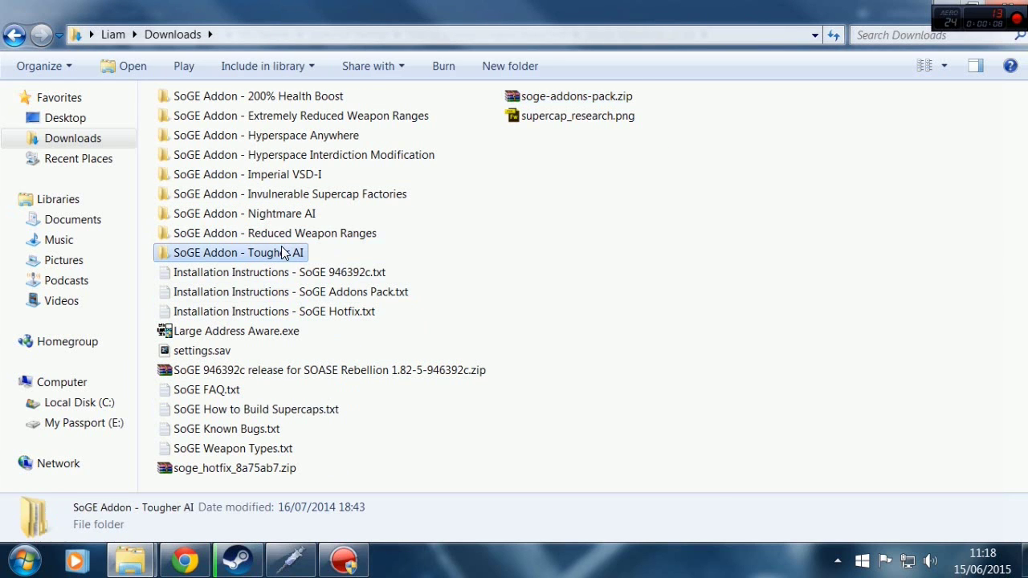
left_click(249, 103, "shift")
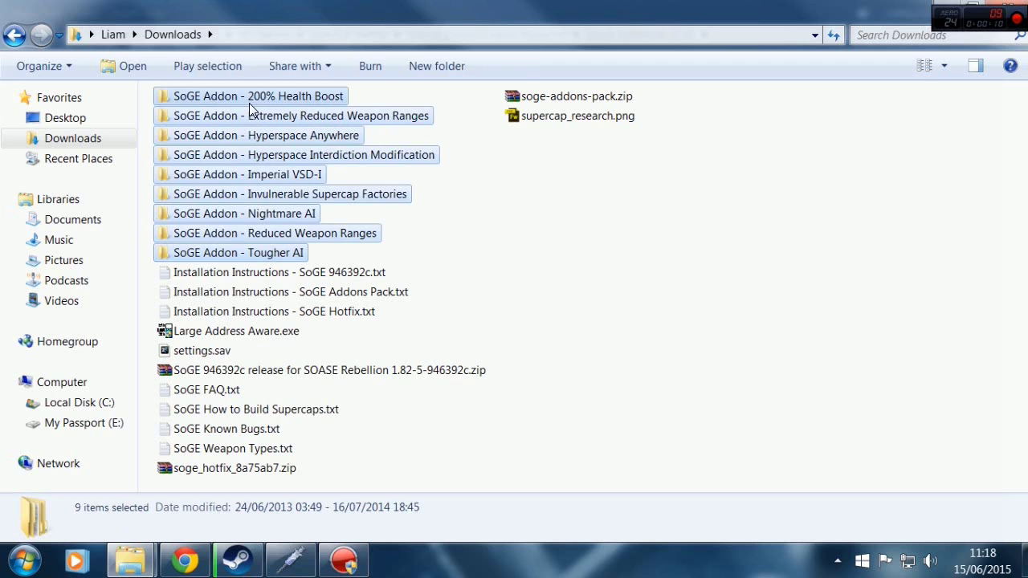
right_click(249, 103)
left_click(299, 353)
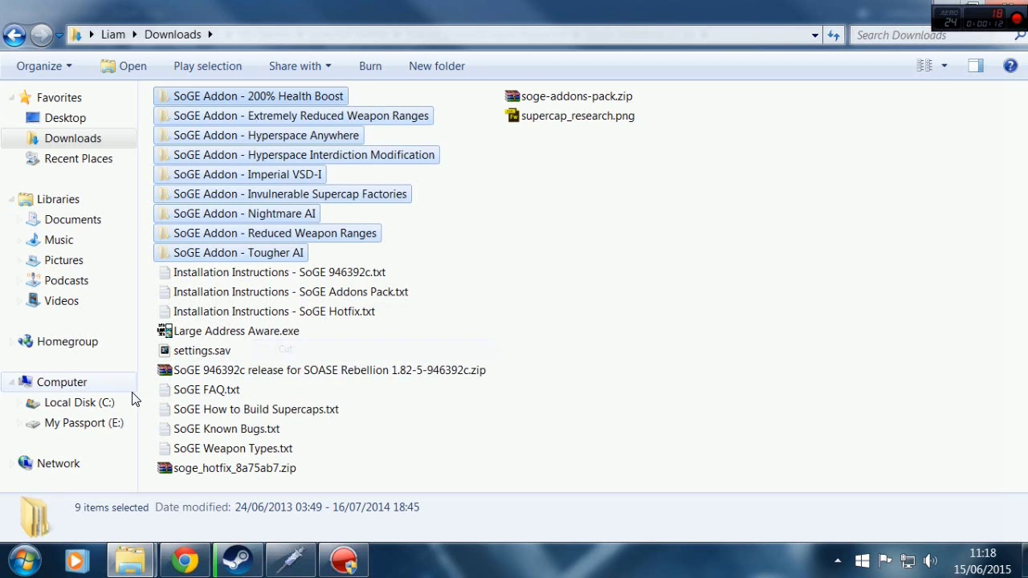
left_click(130, 560)
left_click(145, 490)
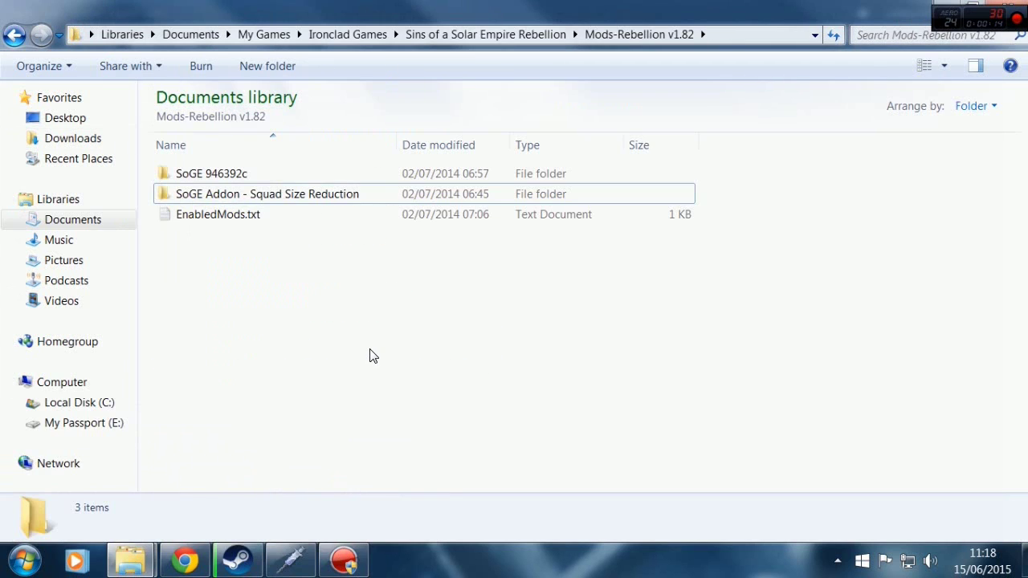
right_click(372, 356)
left_click(410, 230)
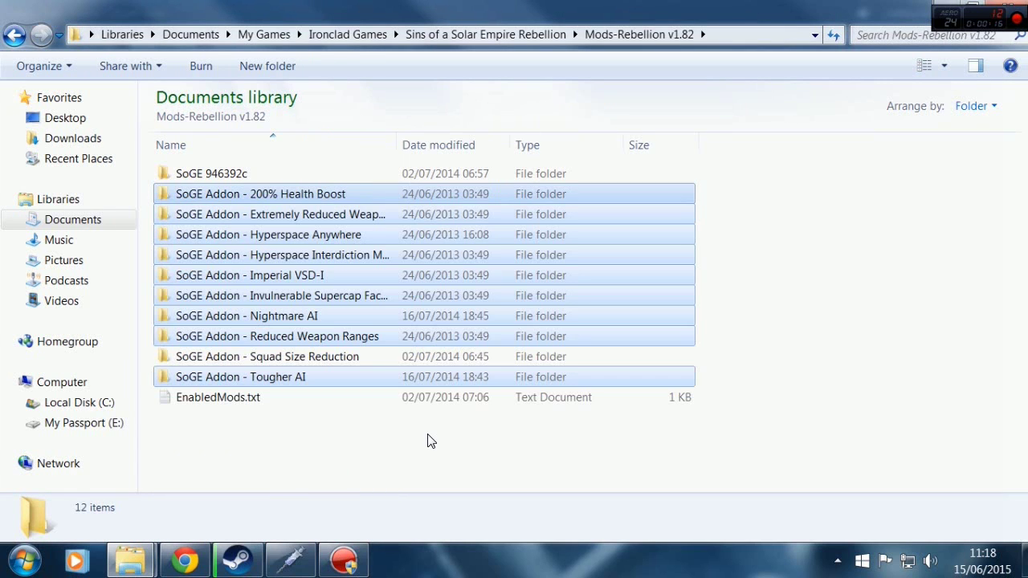
left_click(431, 458)
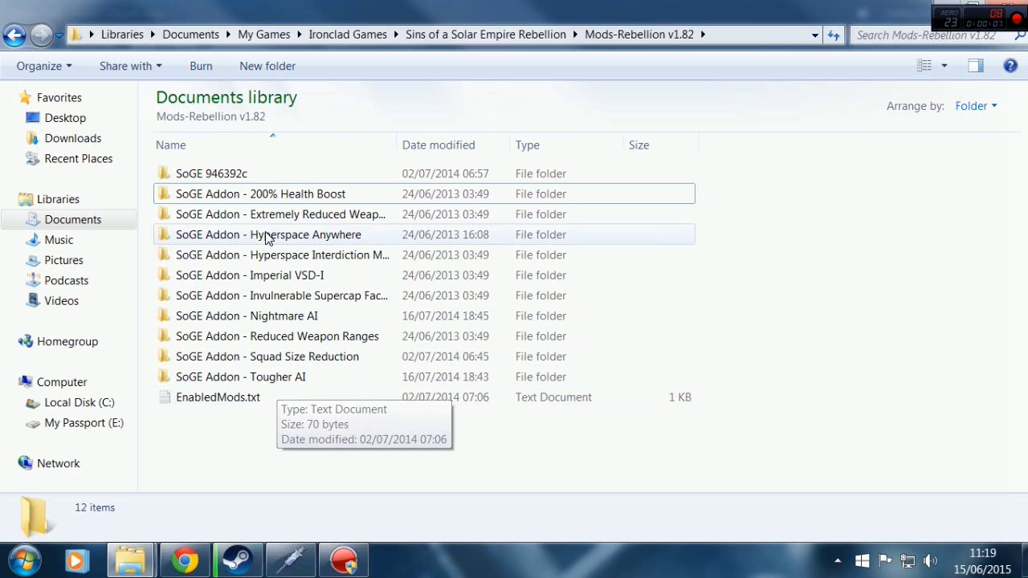
double_click(219, 404)
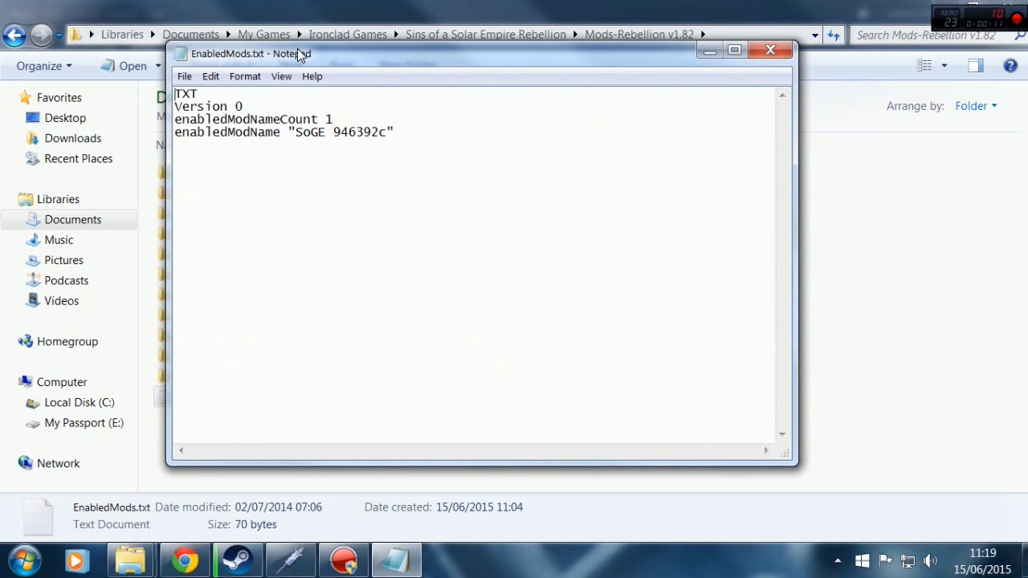
- Copy the enabledModName "SoGE 946392c" line in EnabledMods.txt
left_click_drag(298, 53, 678, 82)
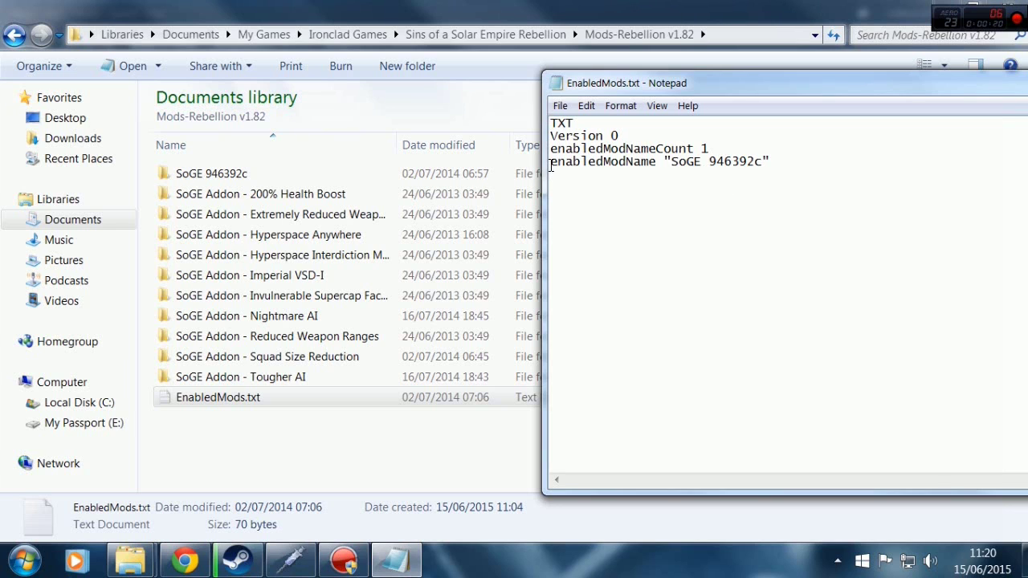
left_click_drag(552, 165, 768, 165)
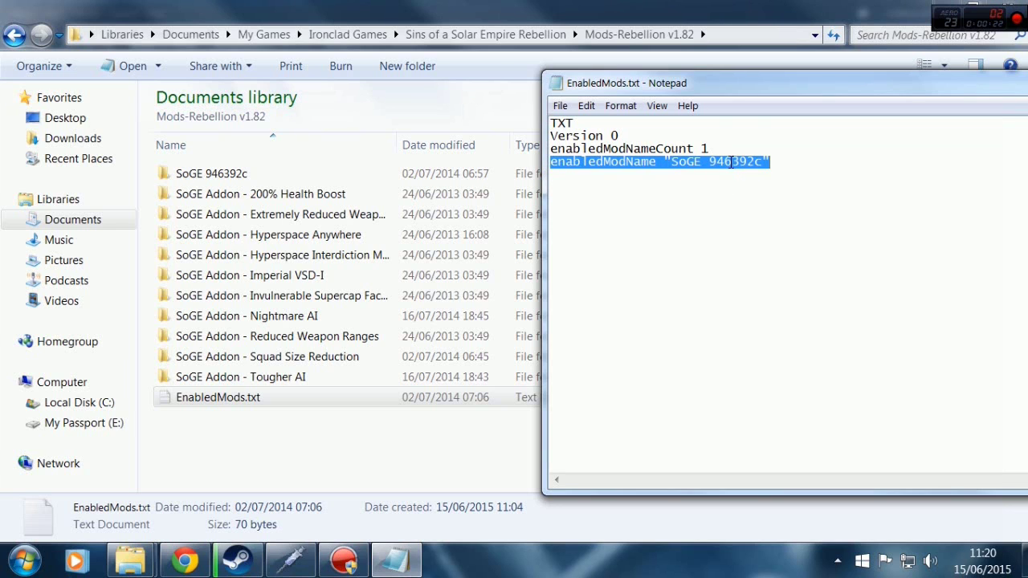
right_click(731, 162)
left_click(767, 215)
- Paste that line onto three new lines below so it appears four times
left_click(802, 177)
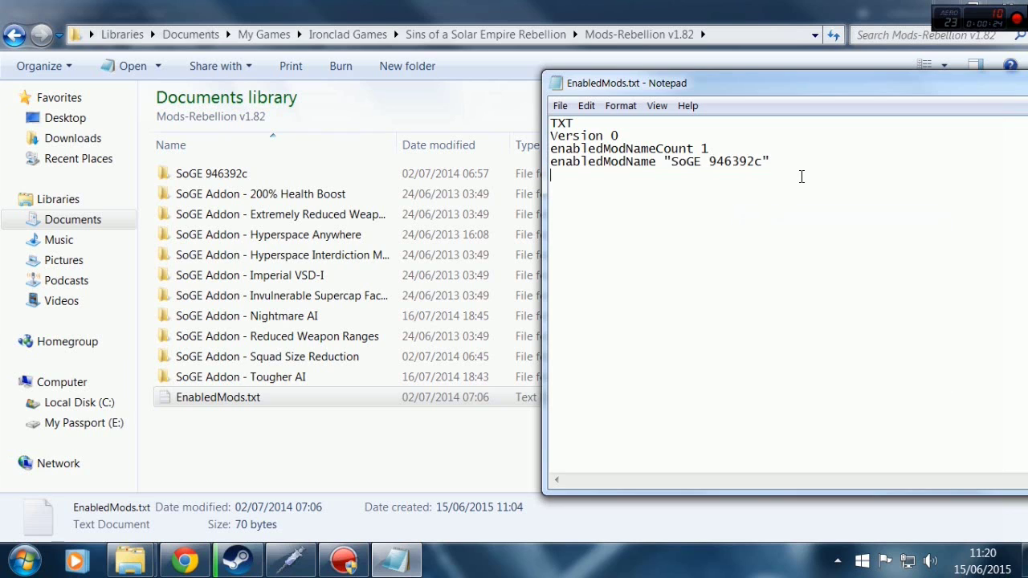
right_click(600, 200)
left_click(641, 268)
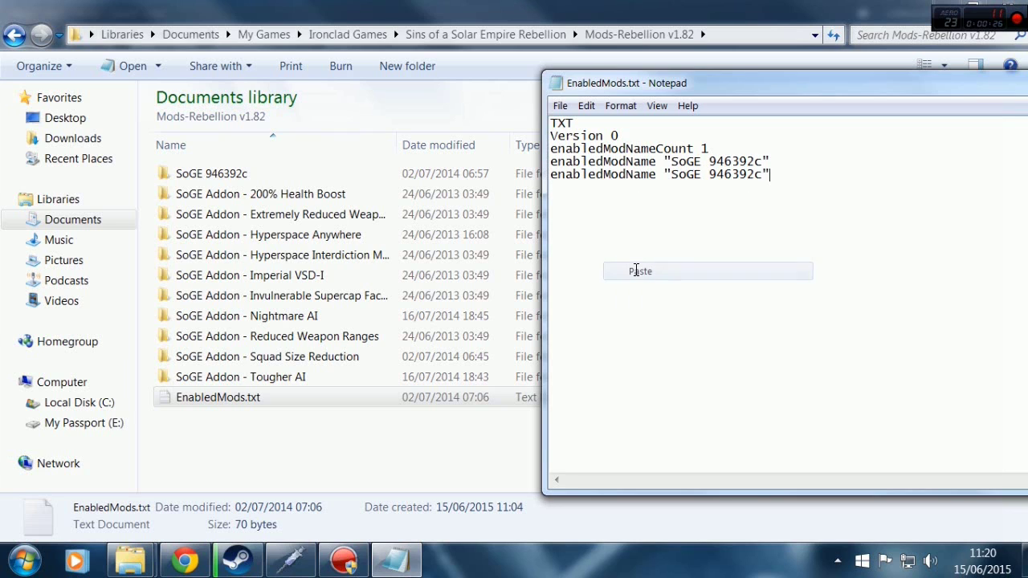
right_click(587, 219)
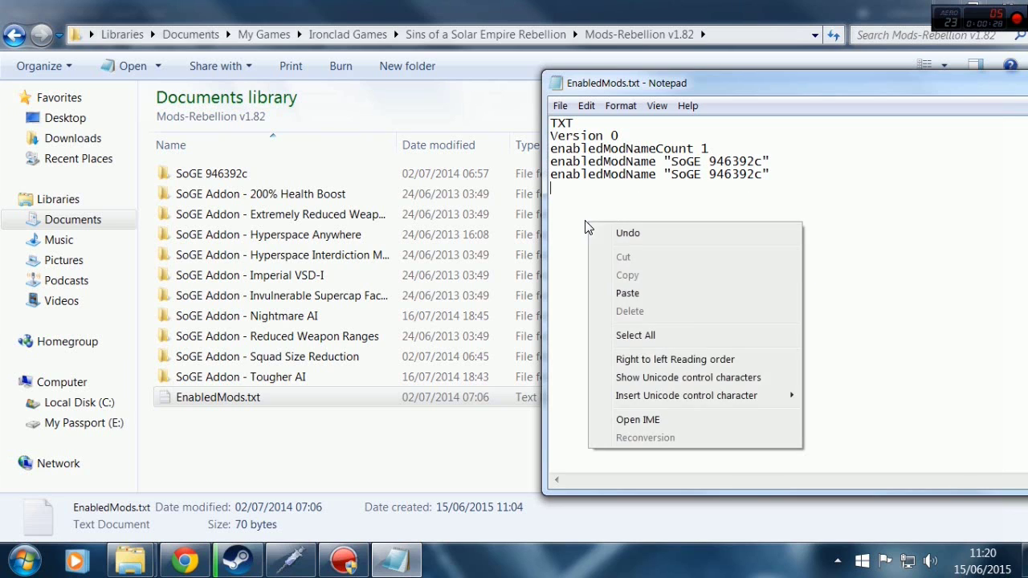
left_click(640, 291)
right_click(586, 246)
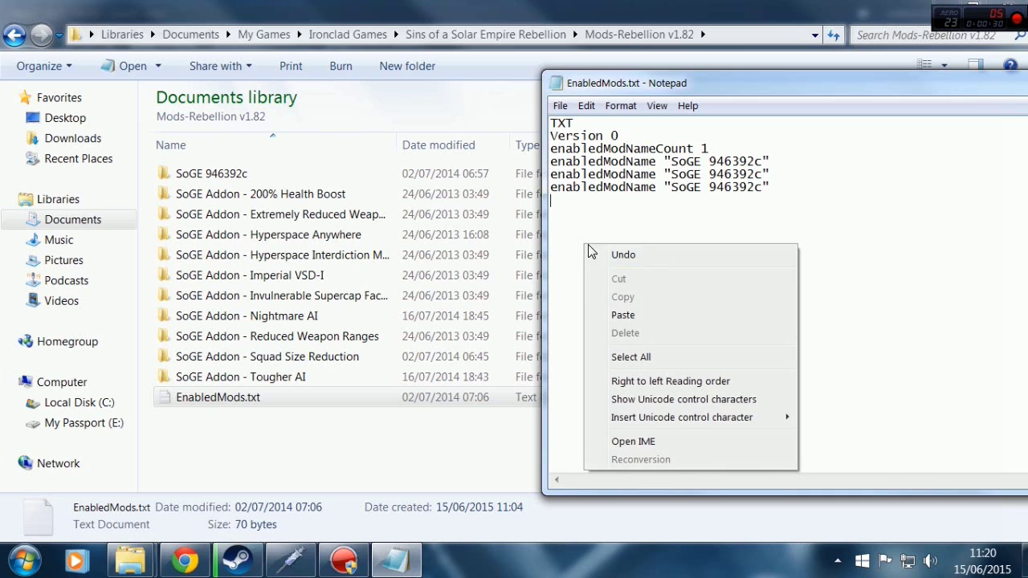
left_click(642, 314)
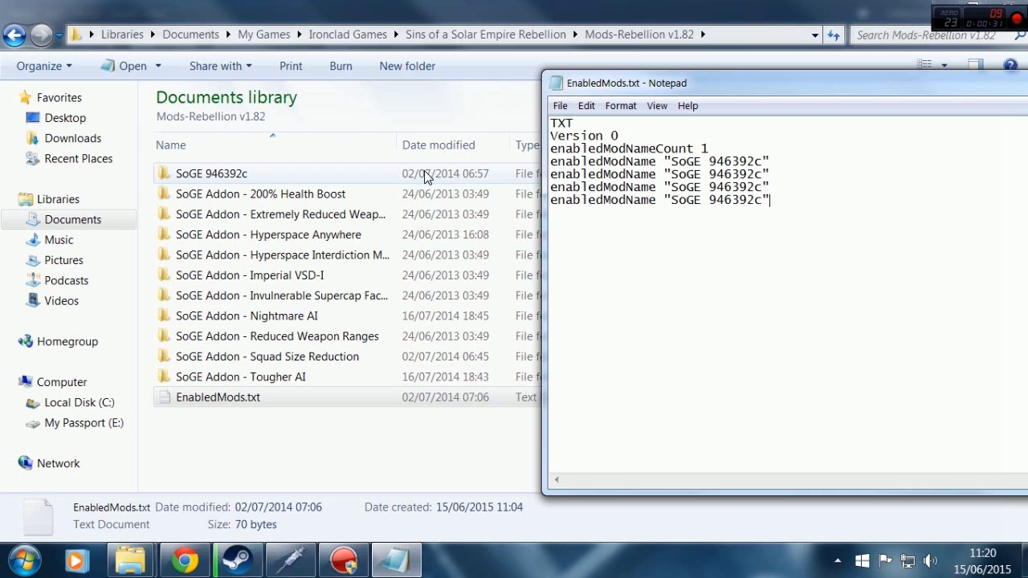
- Replace the second entry's 'SoGE 946392c' placeholder with the copied 200% Health Boost folder name
right_click(308, 199)
left_click(367, 484)
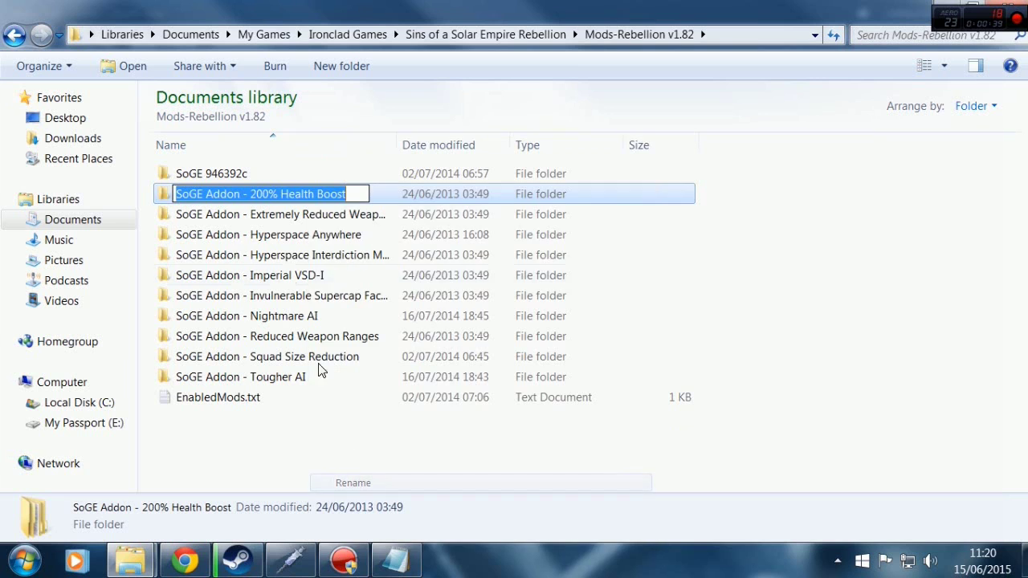
right_click(286, 193)
left_click(321, 245)
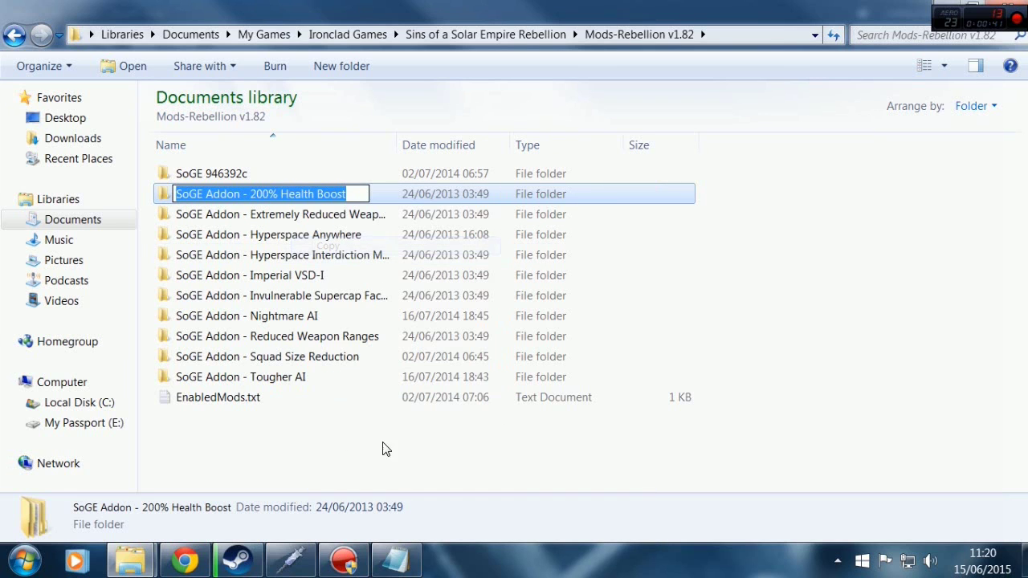
left_click(395, 560)
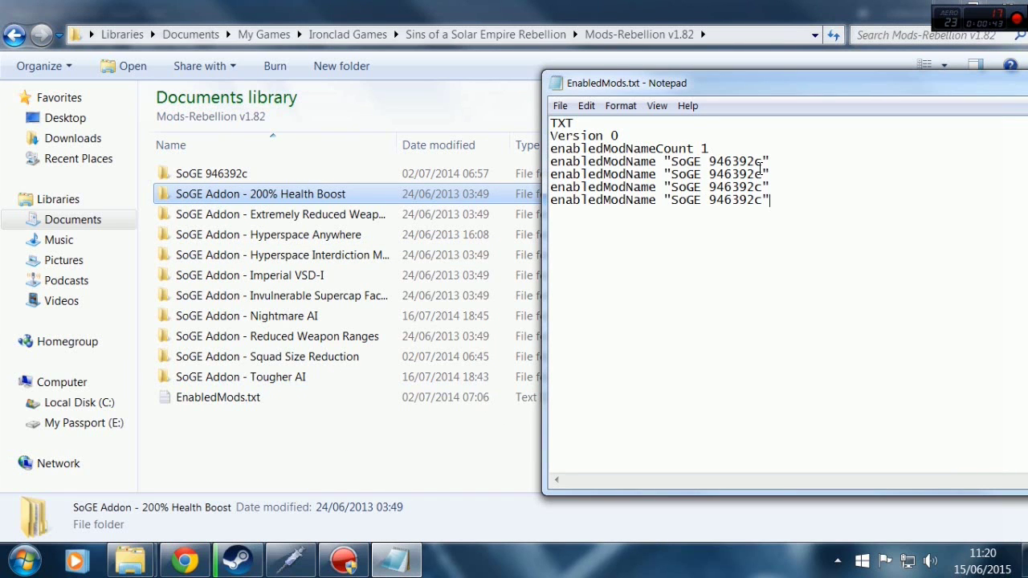
left_click_drag(762, 173, 677, 178)
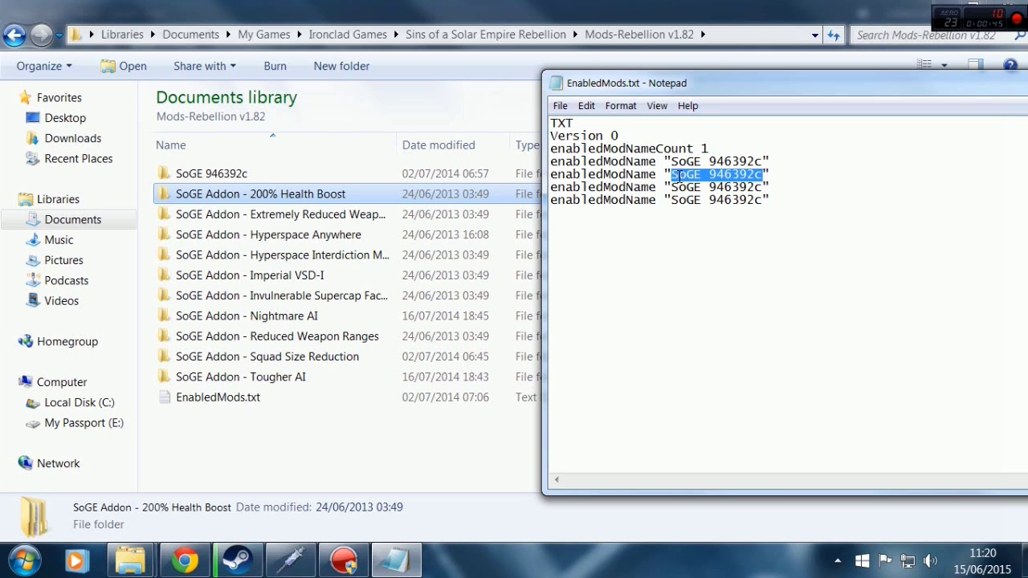
right_click(678, 179)
left_click(730, 245)
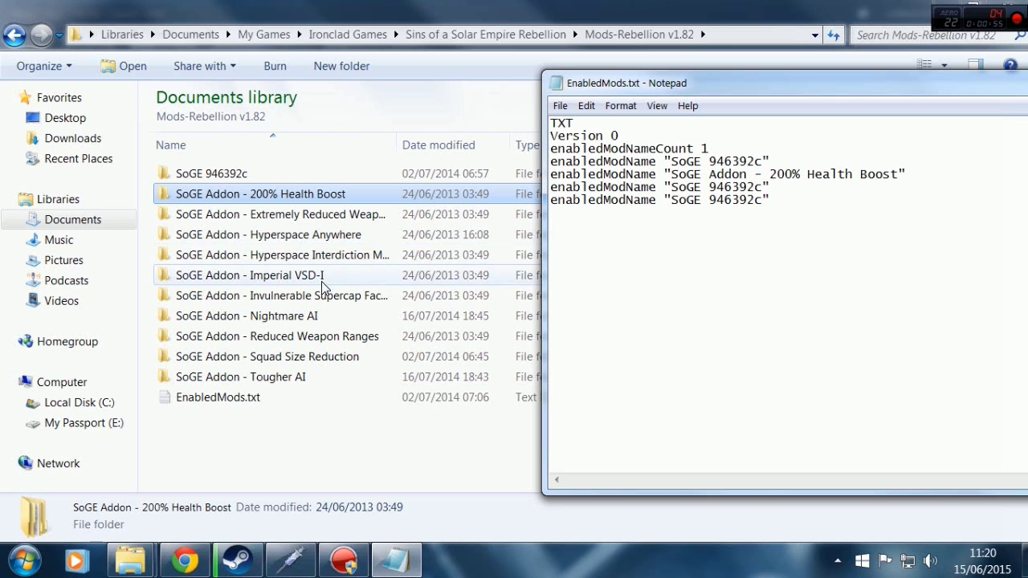
- Replace the third entry's placeholder with the copied Reduced Weapon Ranges folder name
left_click(321, 344)
right_click(321, 343)
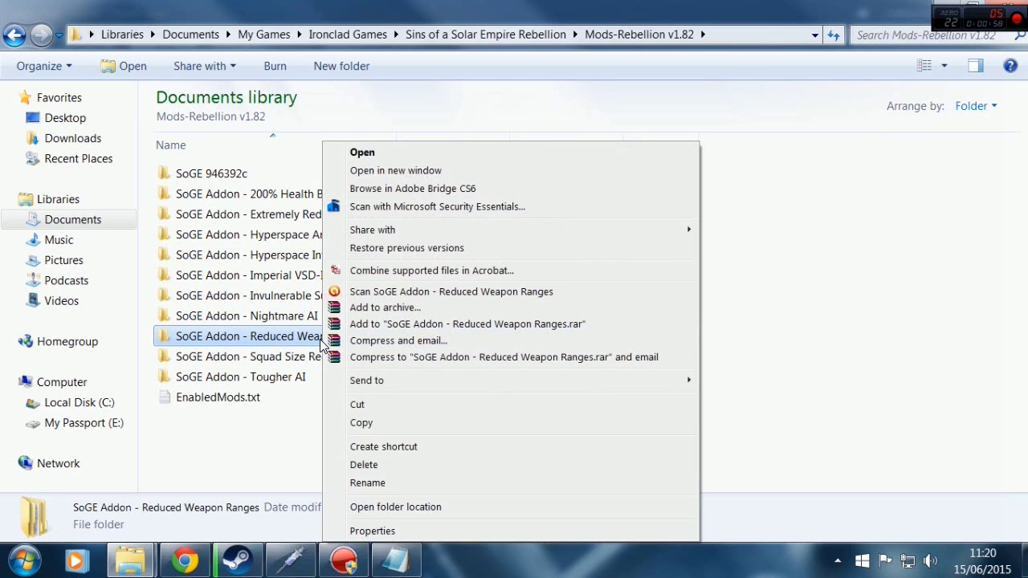
left_click(367, 483)
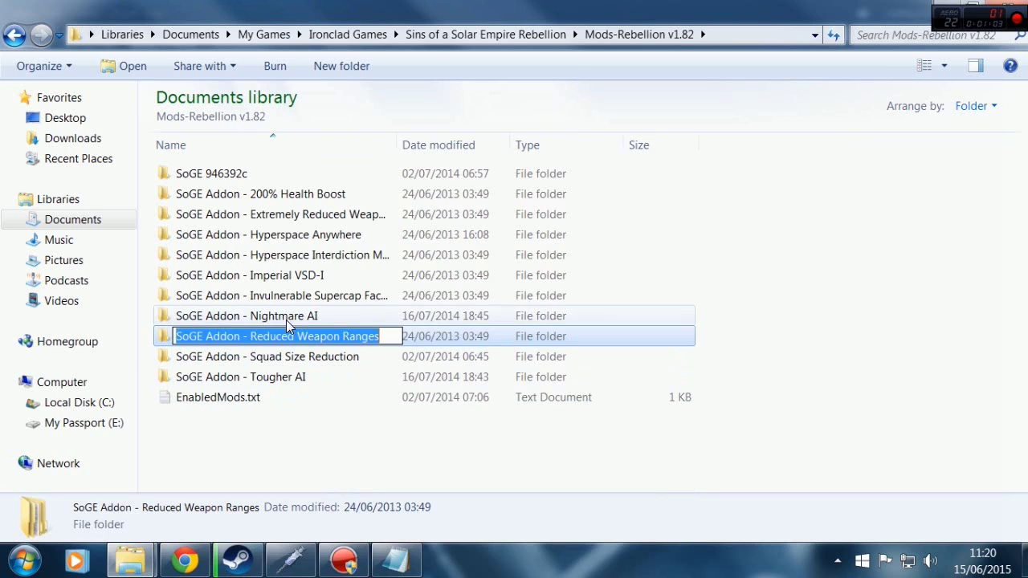
right_click(316, 337)
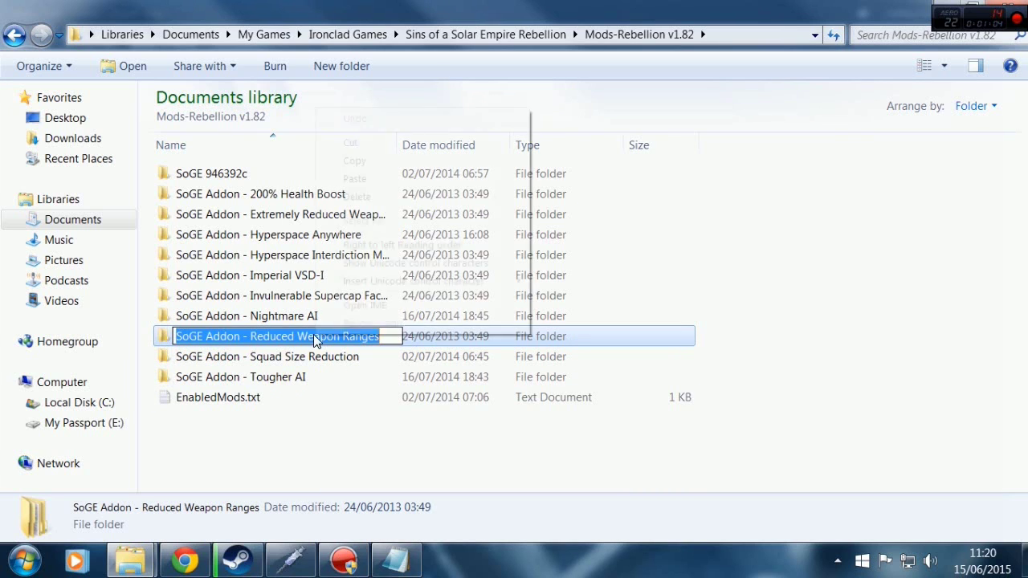
left_click(354, 160)
left_click(395, 560)
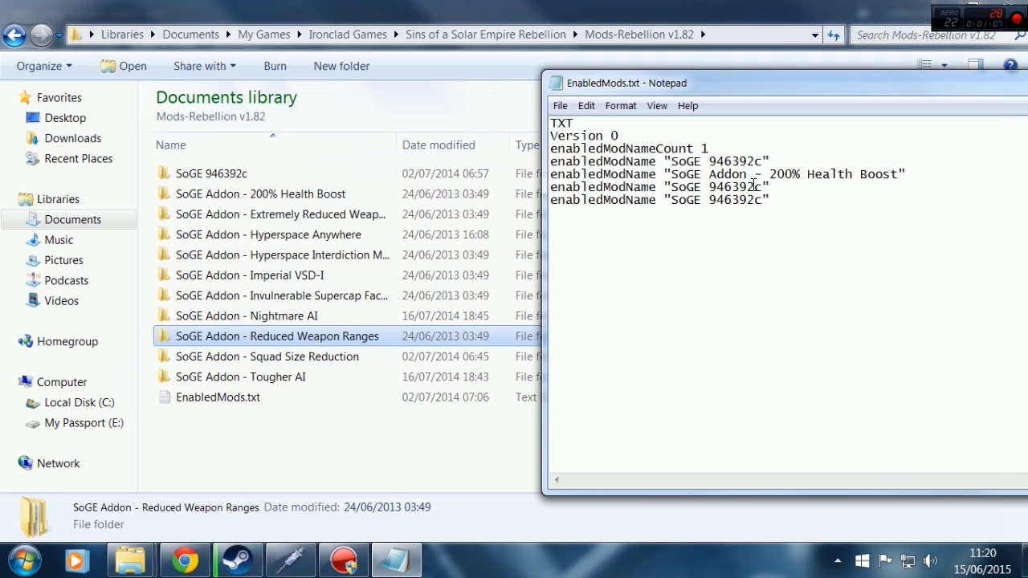
left_click_drag(763, 186, 667, 187)
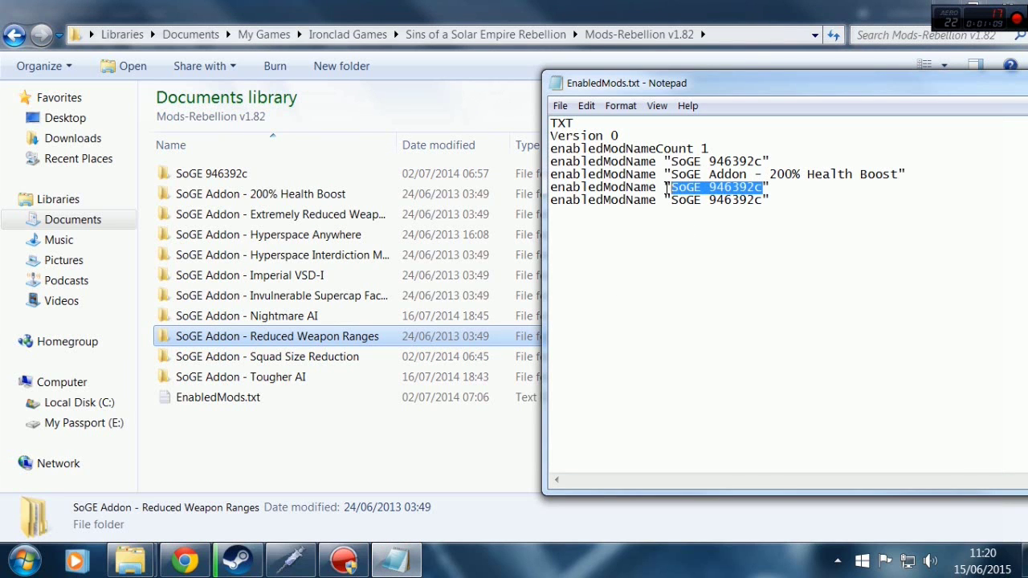
right_click(682, 188)
left_click(725, 259)
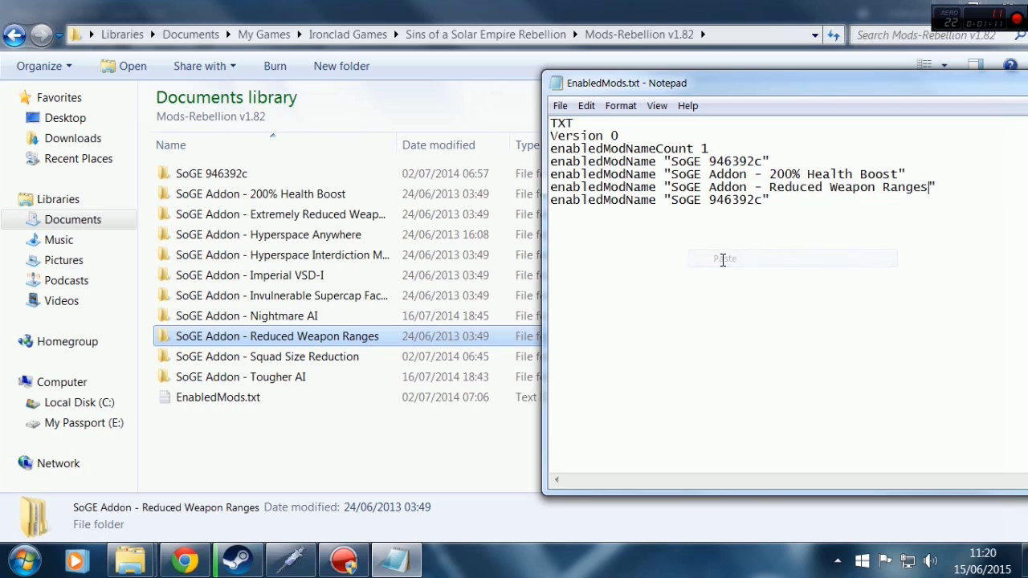
- Replace the last entry's placeholder with the copied Squad Size Reduction folder name
left_click(341, 356)
right_click(344, 357)
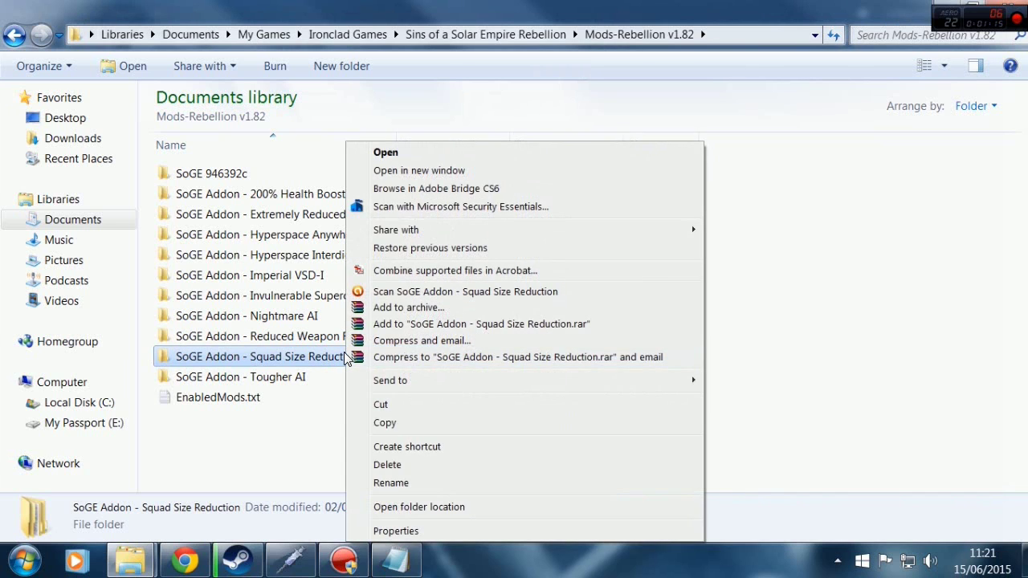
left_click(416, 483)
right_click(323, 358)
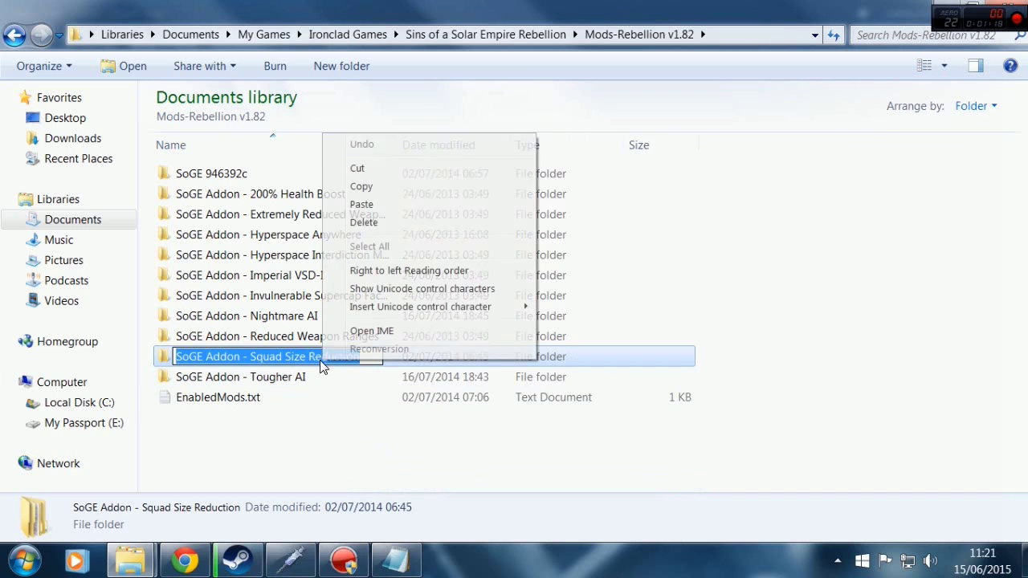
left_click(374, 188)
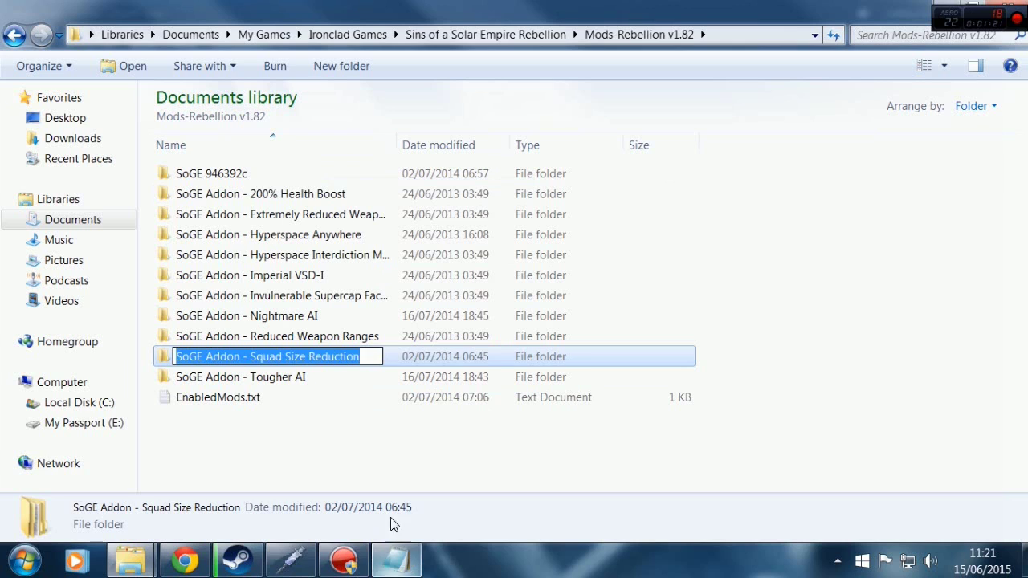
left_click(378, 458)
key("alt+Tab")
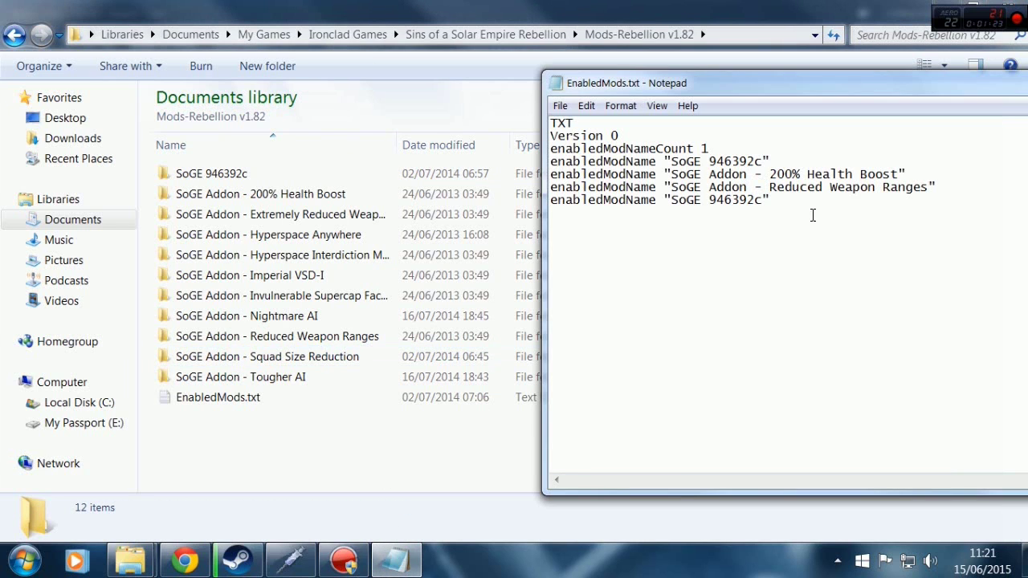
left_click(813, 216)
left_click_drag(763, 200, 672, 200)
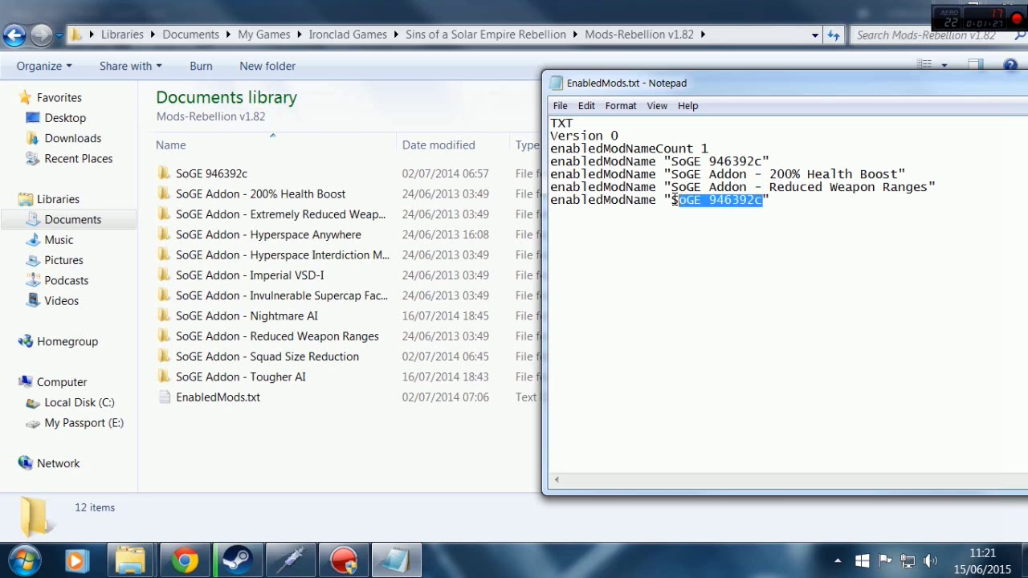
right_click(686, 200)
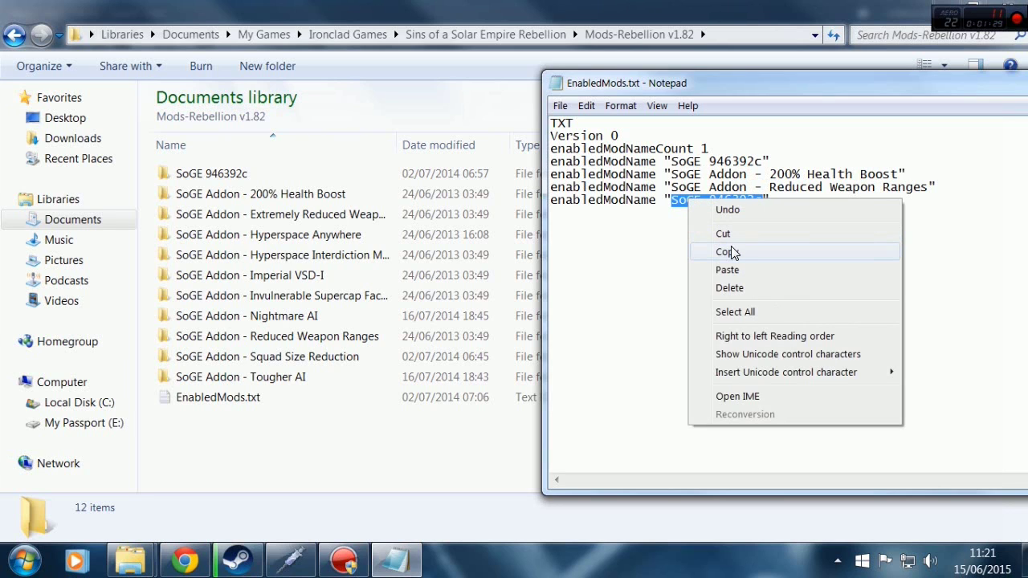
left_click(727, 270)
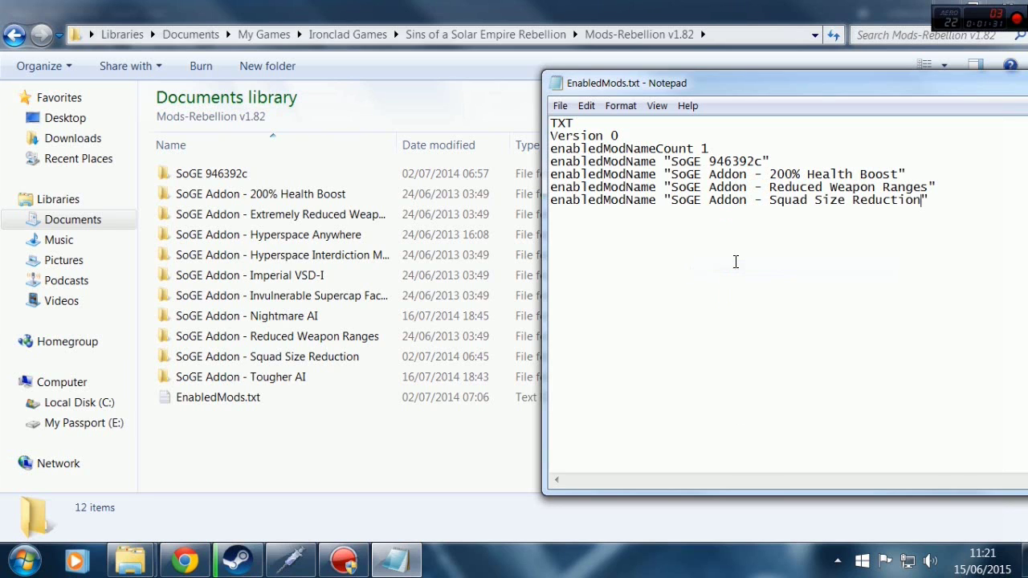
left_click(936, 204)
left_click_drag(709, 81, 368, 101)
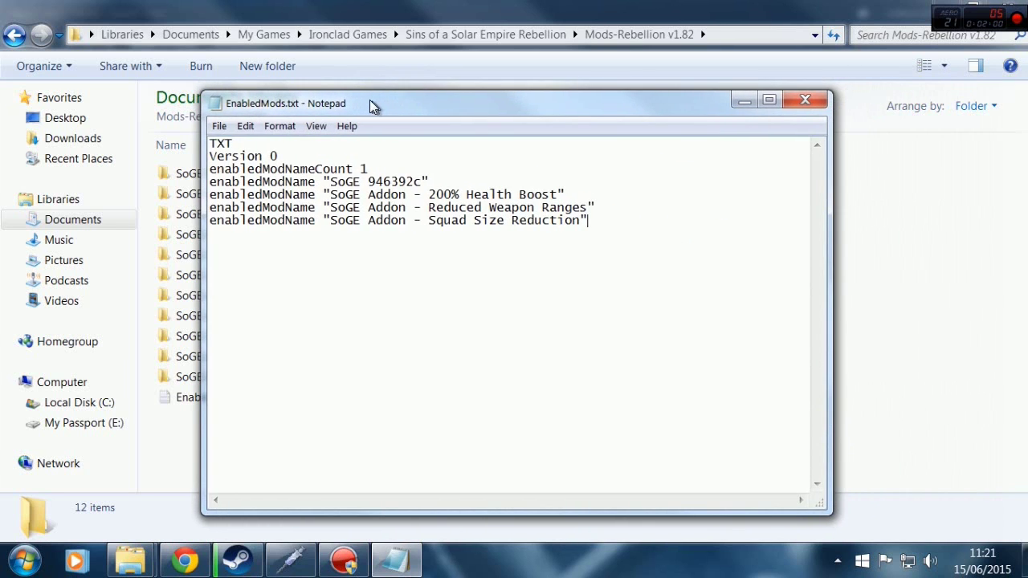
- Change enabledModNameCount from 1 to 4 in EnabledMods.txt
left_click(367, 166)
key("BackSpace")
type("4")
- Save EnabledMods.txt and close Notepad
left_click(245, 126)
left_click(219, 126)
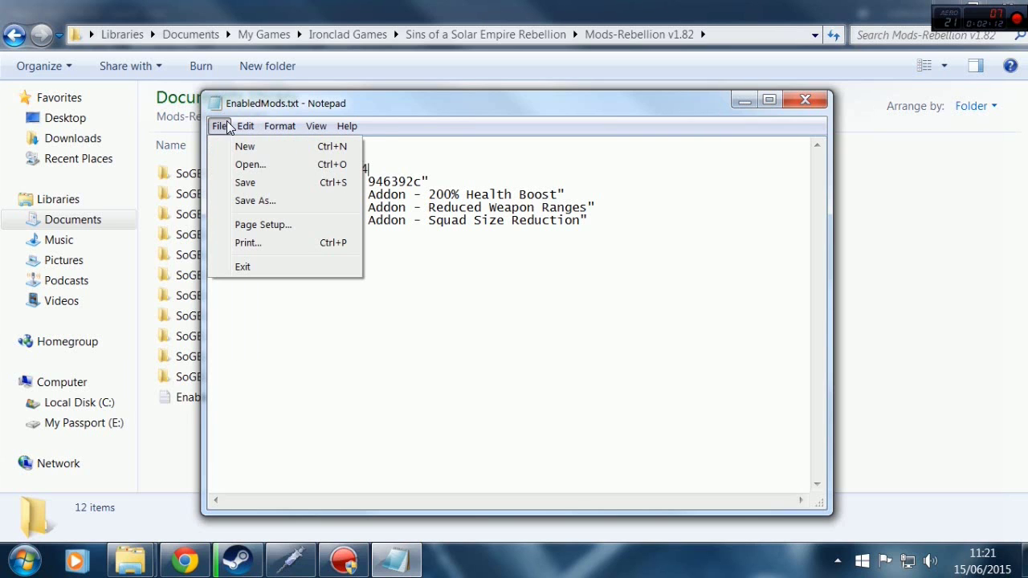
left_click(224, 185)
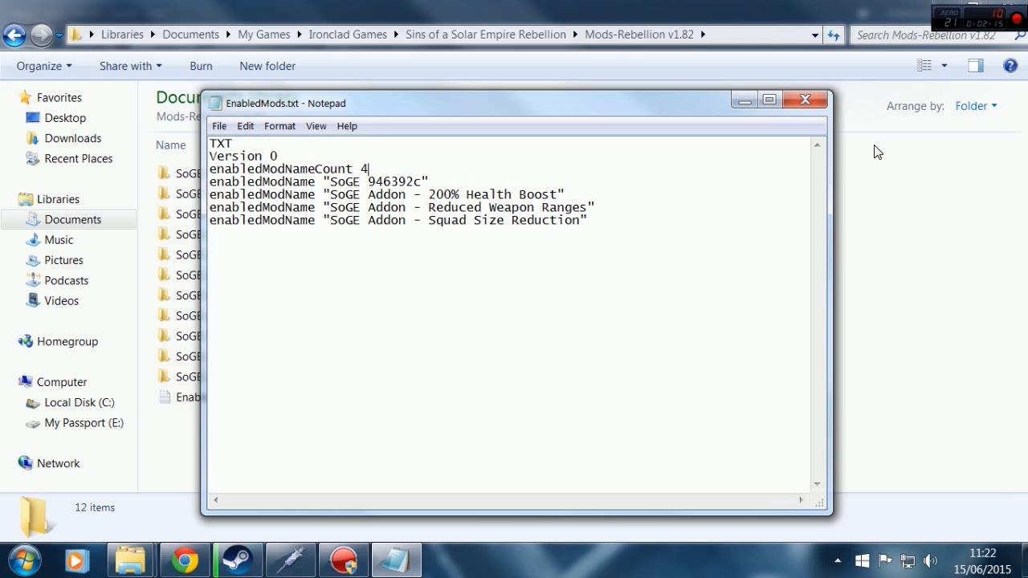
left_click(802, 100)
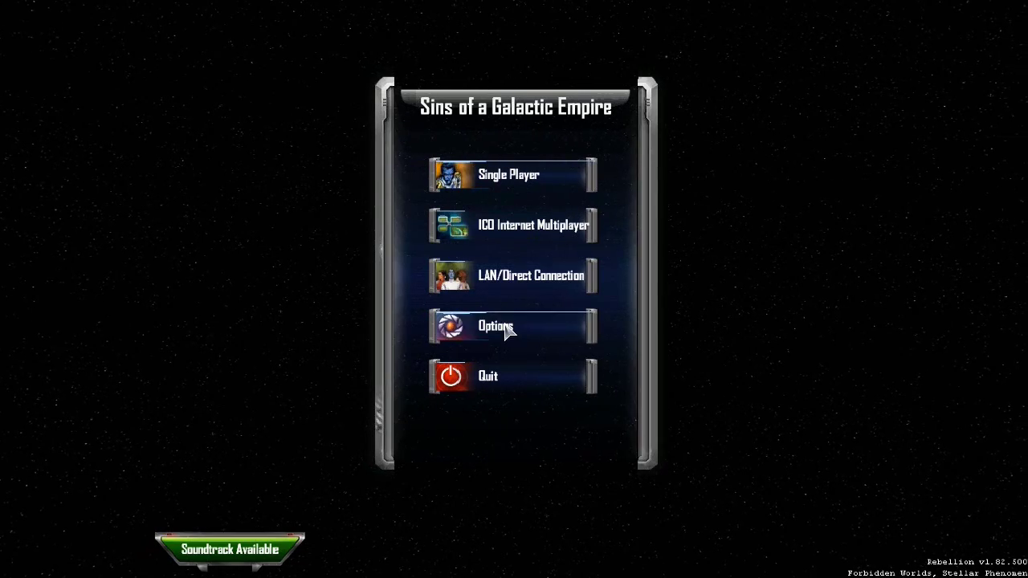
- Start a new single-player game, previewing scenarios and choosing Mandalorian Invasion
left_click(492, 172)
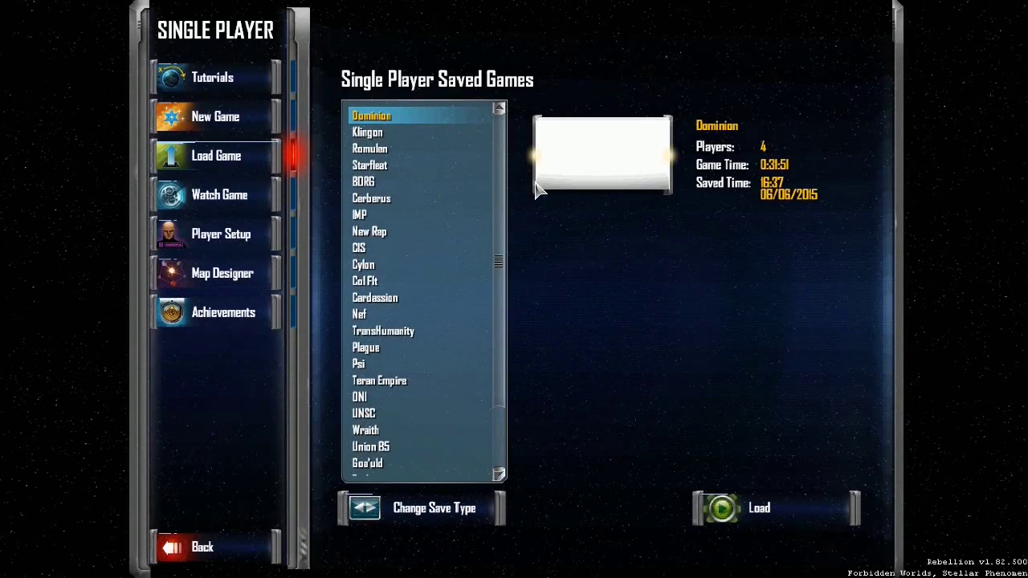
left_click(220, 121)
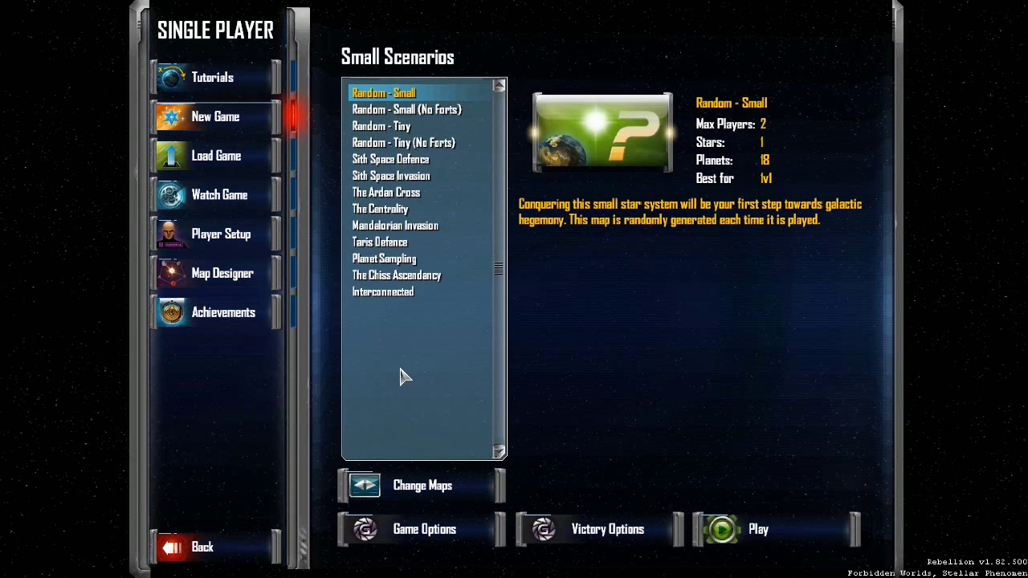
left_click(381, 210)
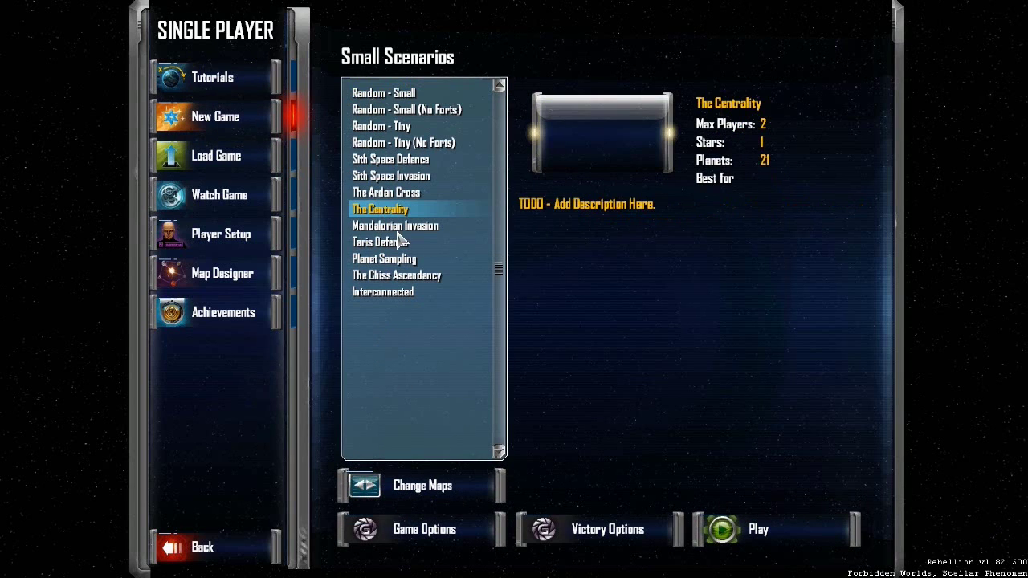
left_click(406, 242)
left_click(410, 227)
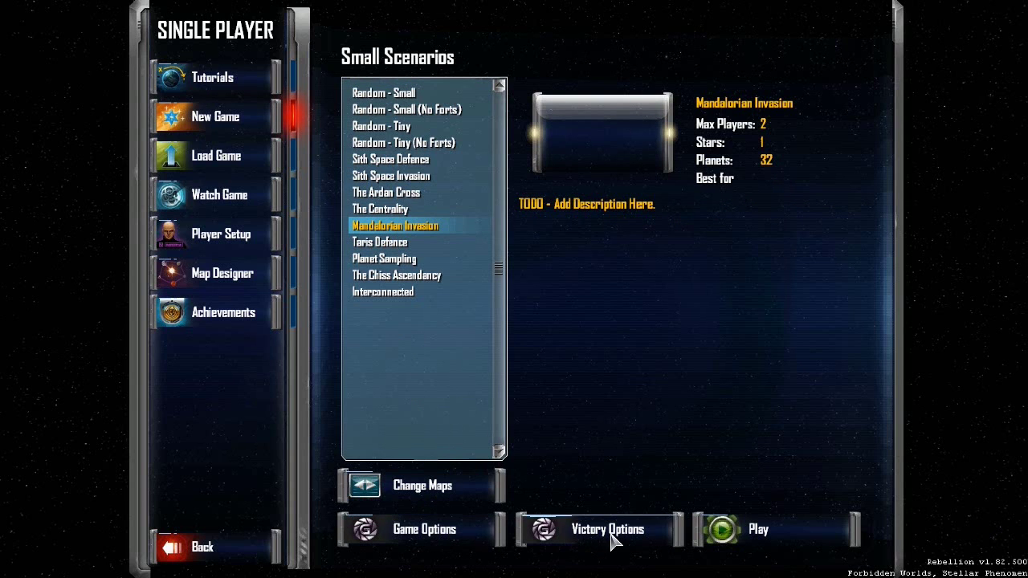
left_click(717, 530)
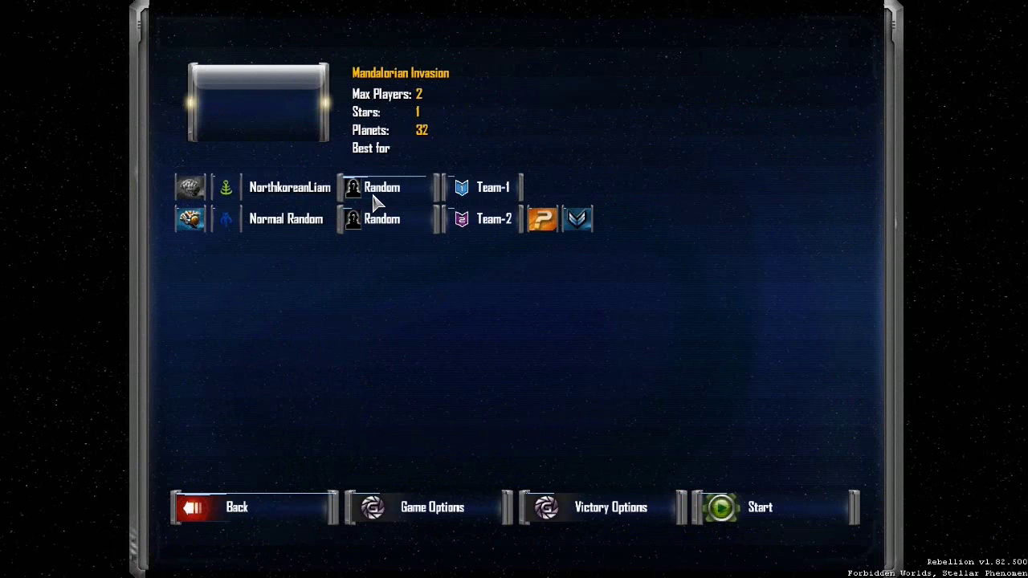
- Cycle through the first player's factions, ending back on Random
left_click(375, 196)
left_click(379, 195)
left_click(380, 195)
left_click(380, 194)
left_click(380, 195)
left_click(381, 200)
left_click(381, 200)
- Open and dismiss the Pick Theme choices, then back out to the main menu
left_click(232, 192)
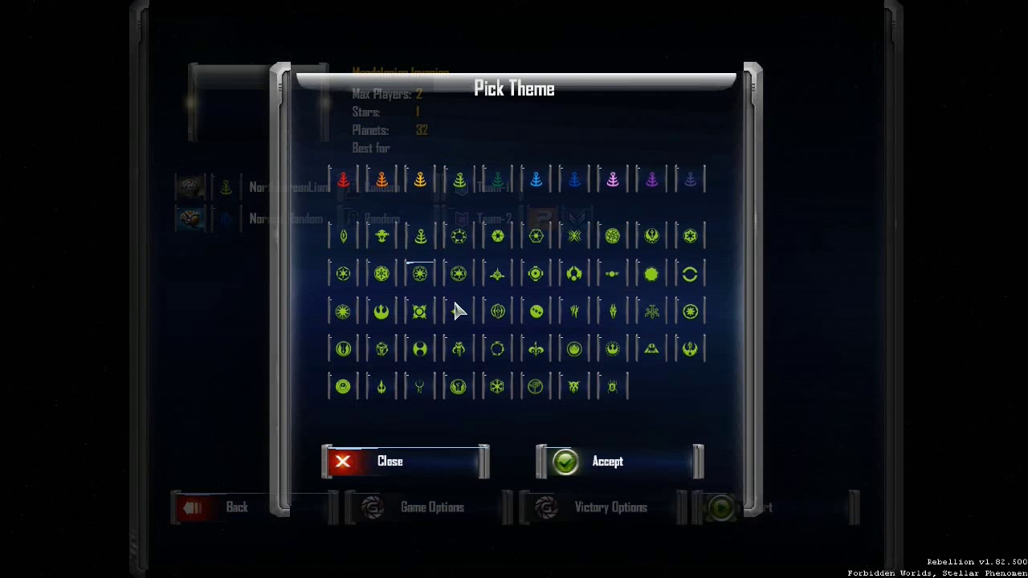
left_click(366, 461)
left_click(288, 511)
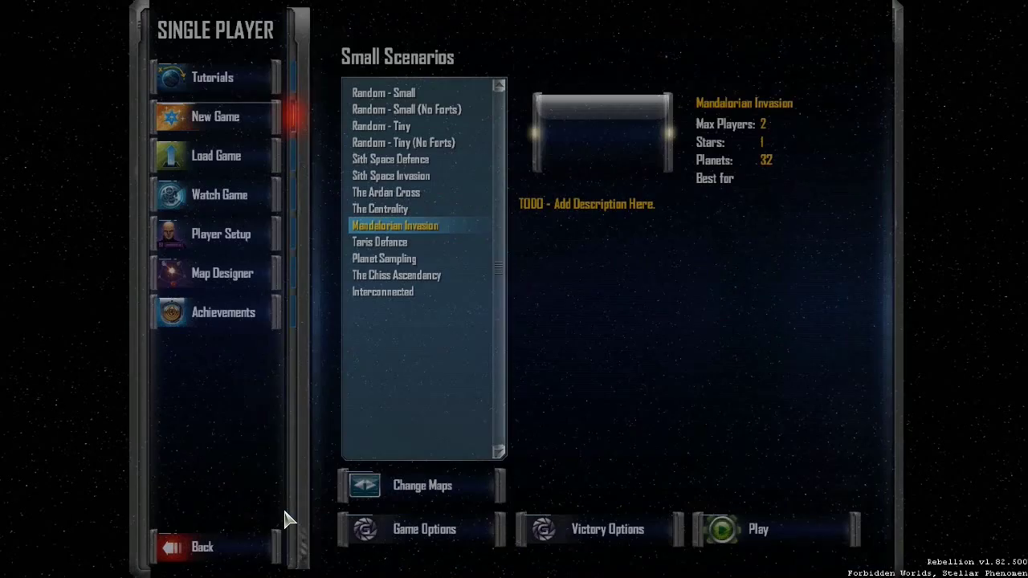
left_click(203, 549)
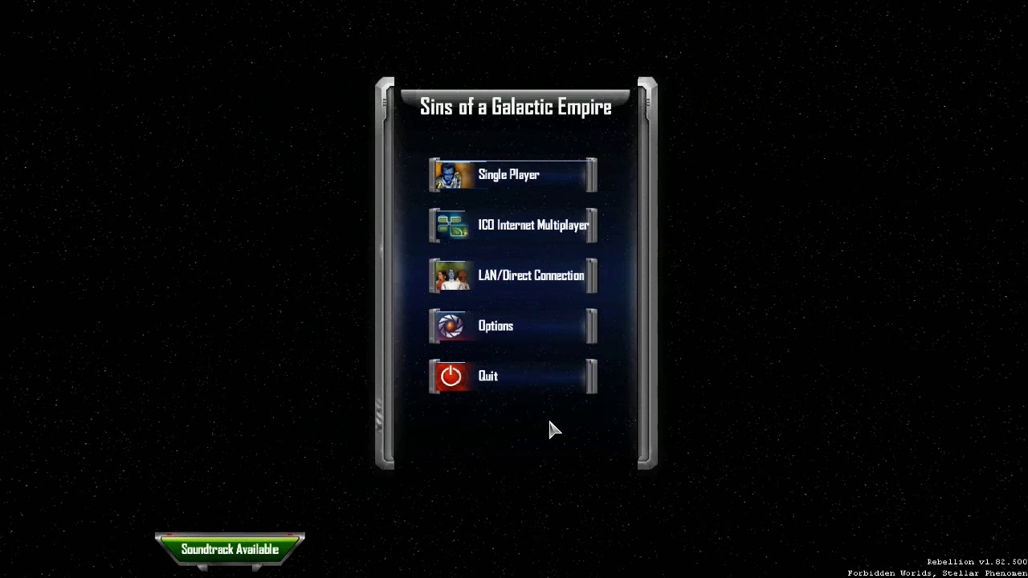